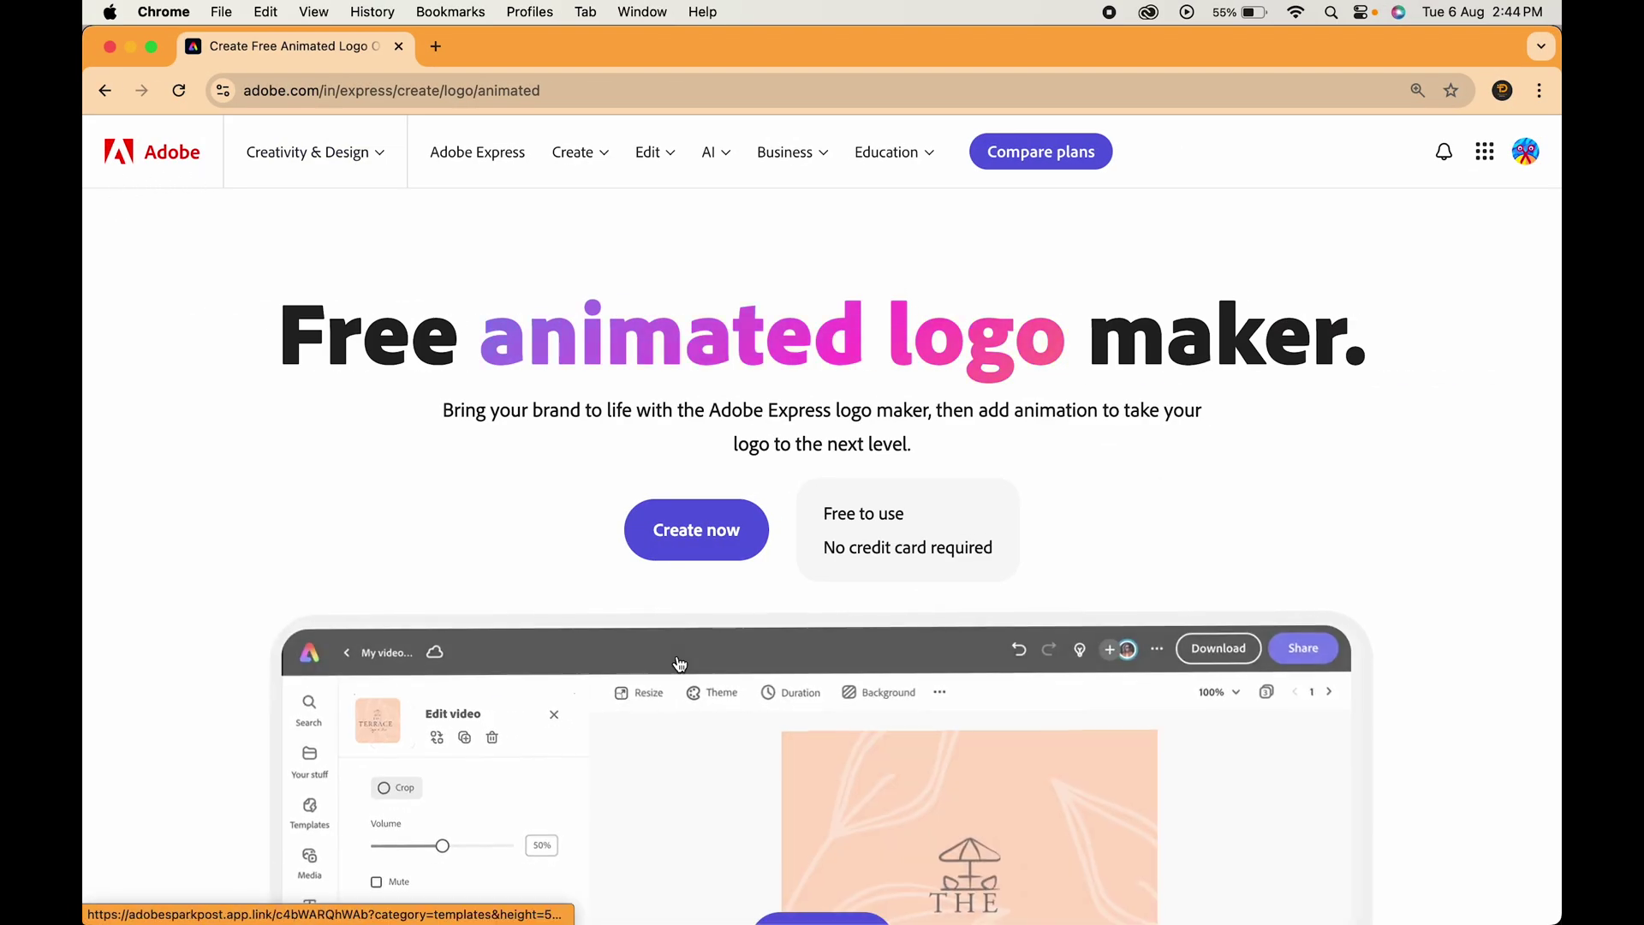
- Scroll the template grid and open The Melodic Line logo template in the Adobe Express editor
{"action": "scroll", "coordinate": [676, 665], "scroll_direction": "down", "scroll_amount": 3}
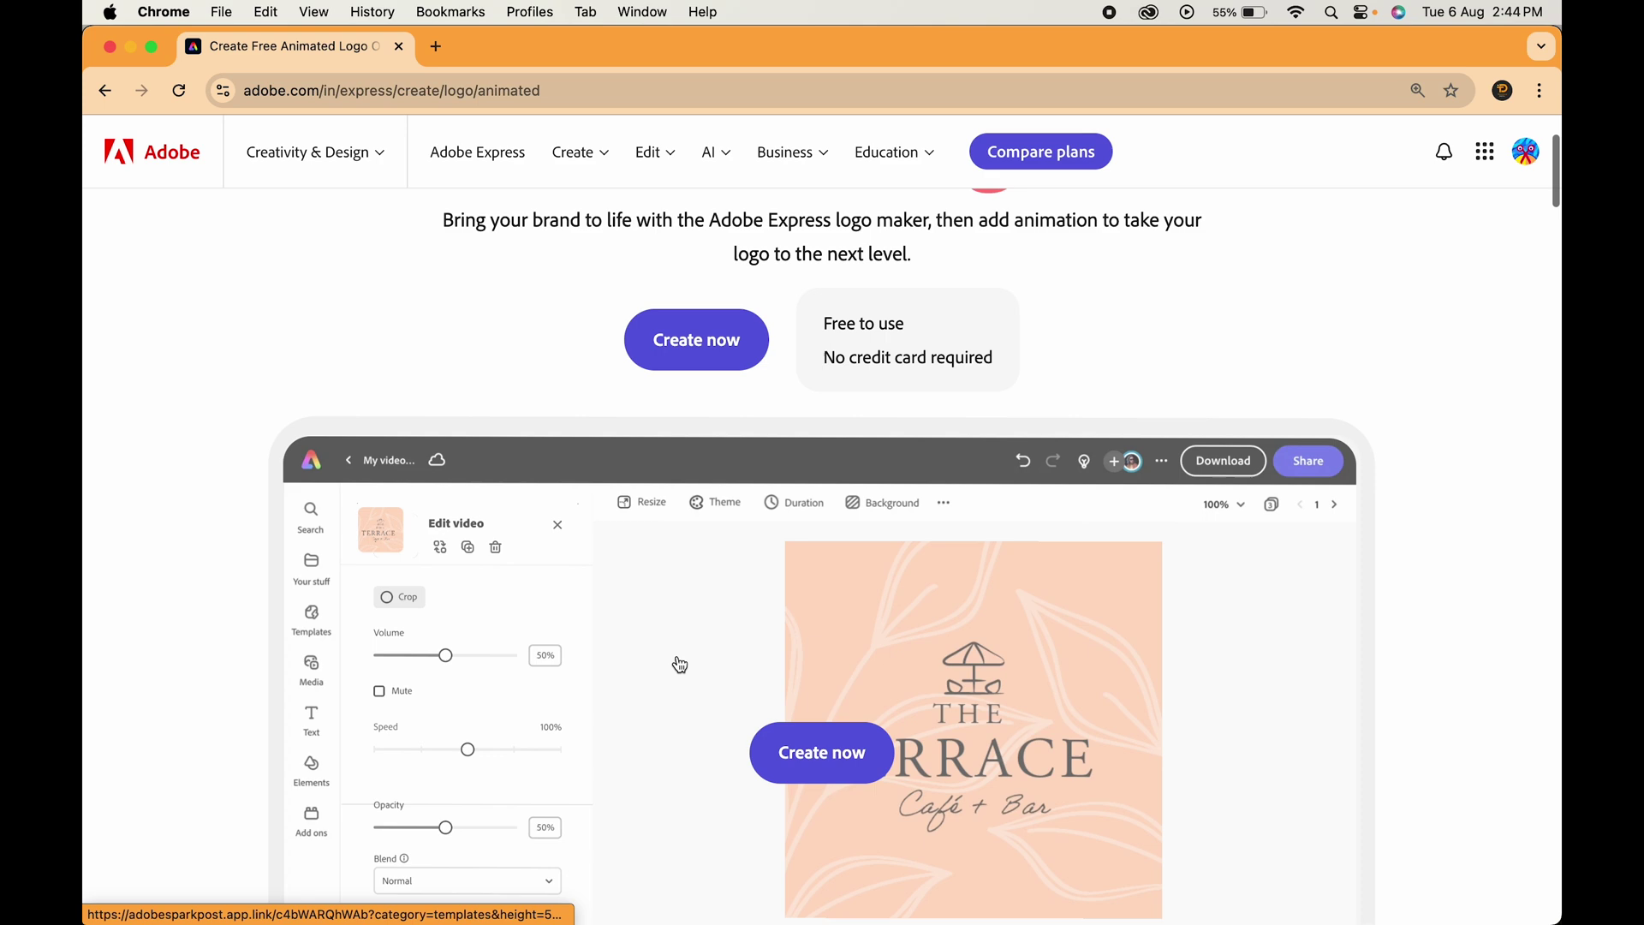
{"action": "scroll", "coordinate": [680, 665], "scroll_direction": "down", "scroll_amount": 5}
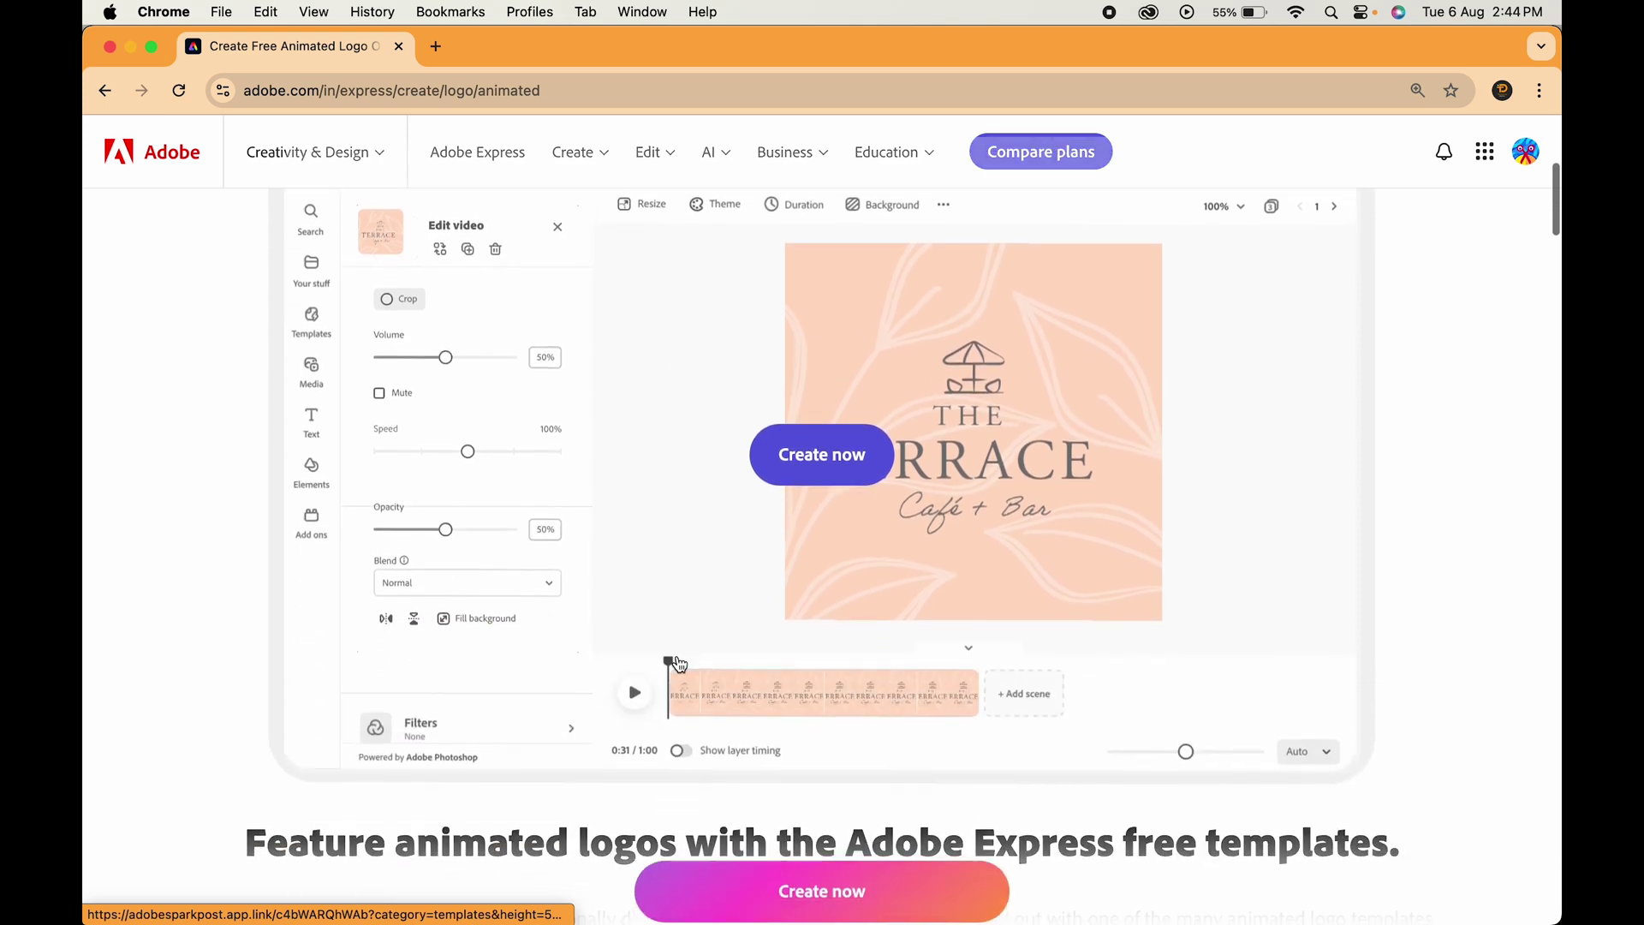
{"action": "scroll", "coordinate": [679, 665], "scroll_direction": "down", "scroll_amount": 8}
{"action": "scroll", "coordinate": [677, 656], "scroll_direction": "down", "scroll_amount": 4}
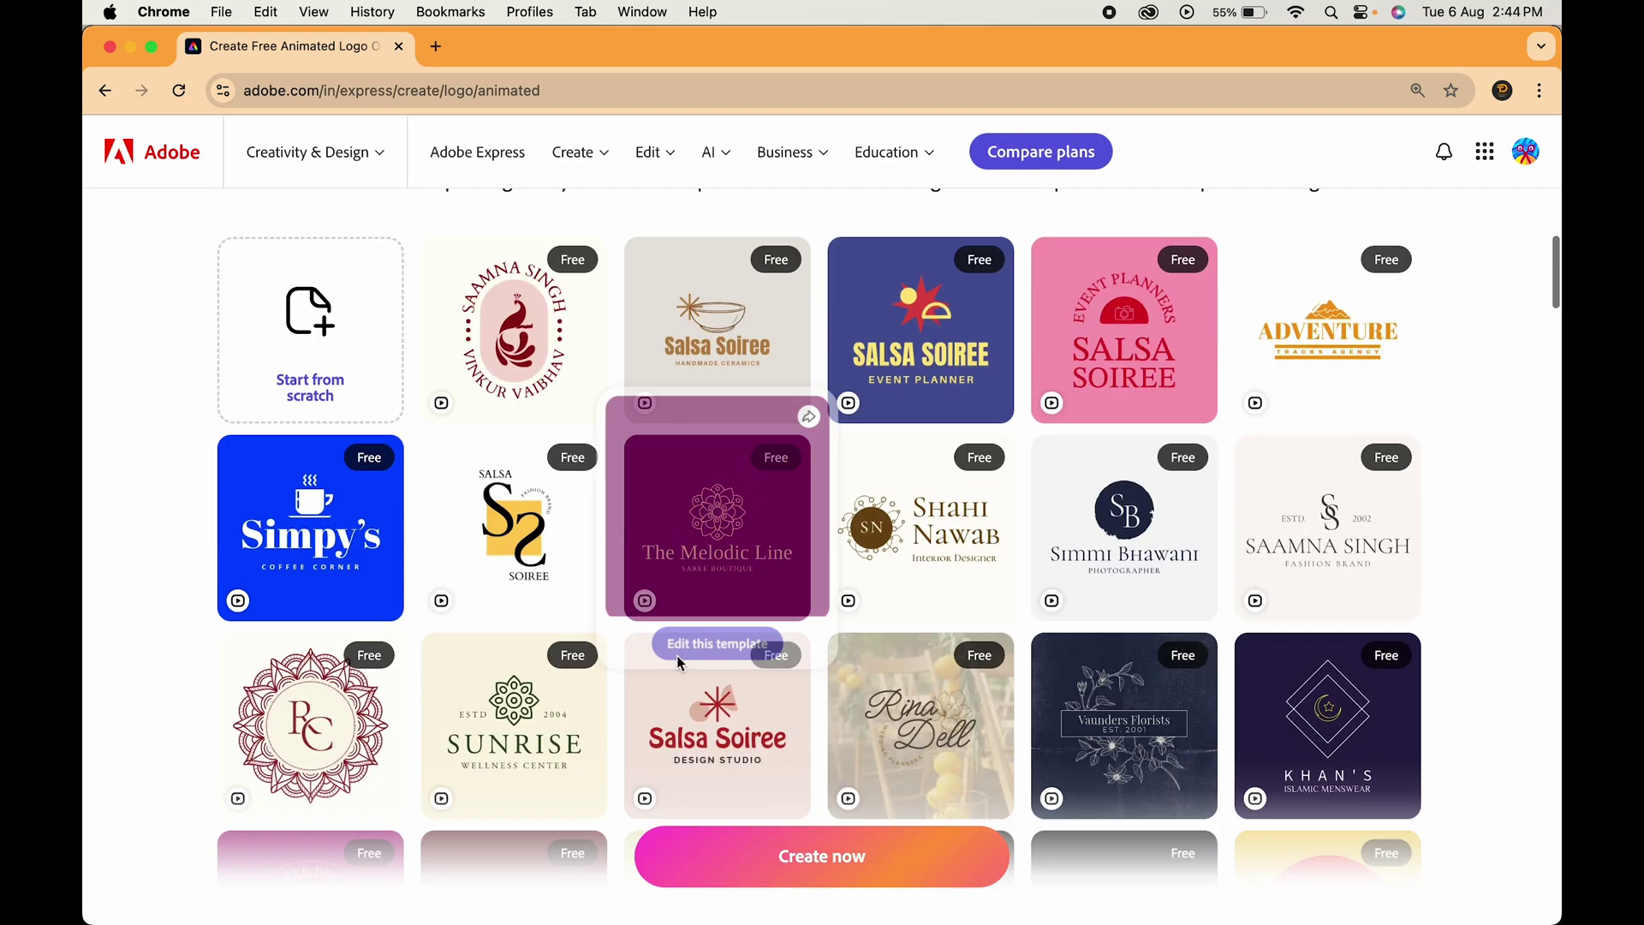
{"action": "mouse_move", "coordinate": [501, 323]}
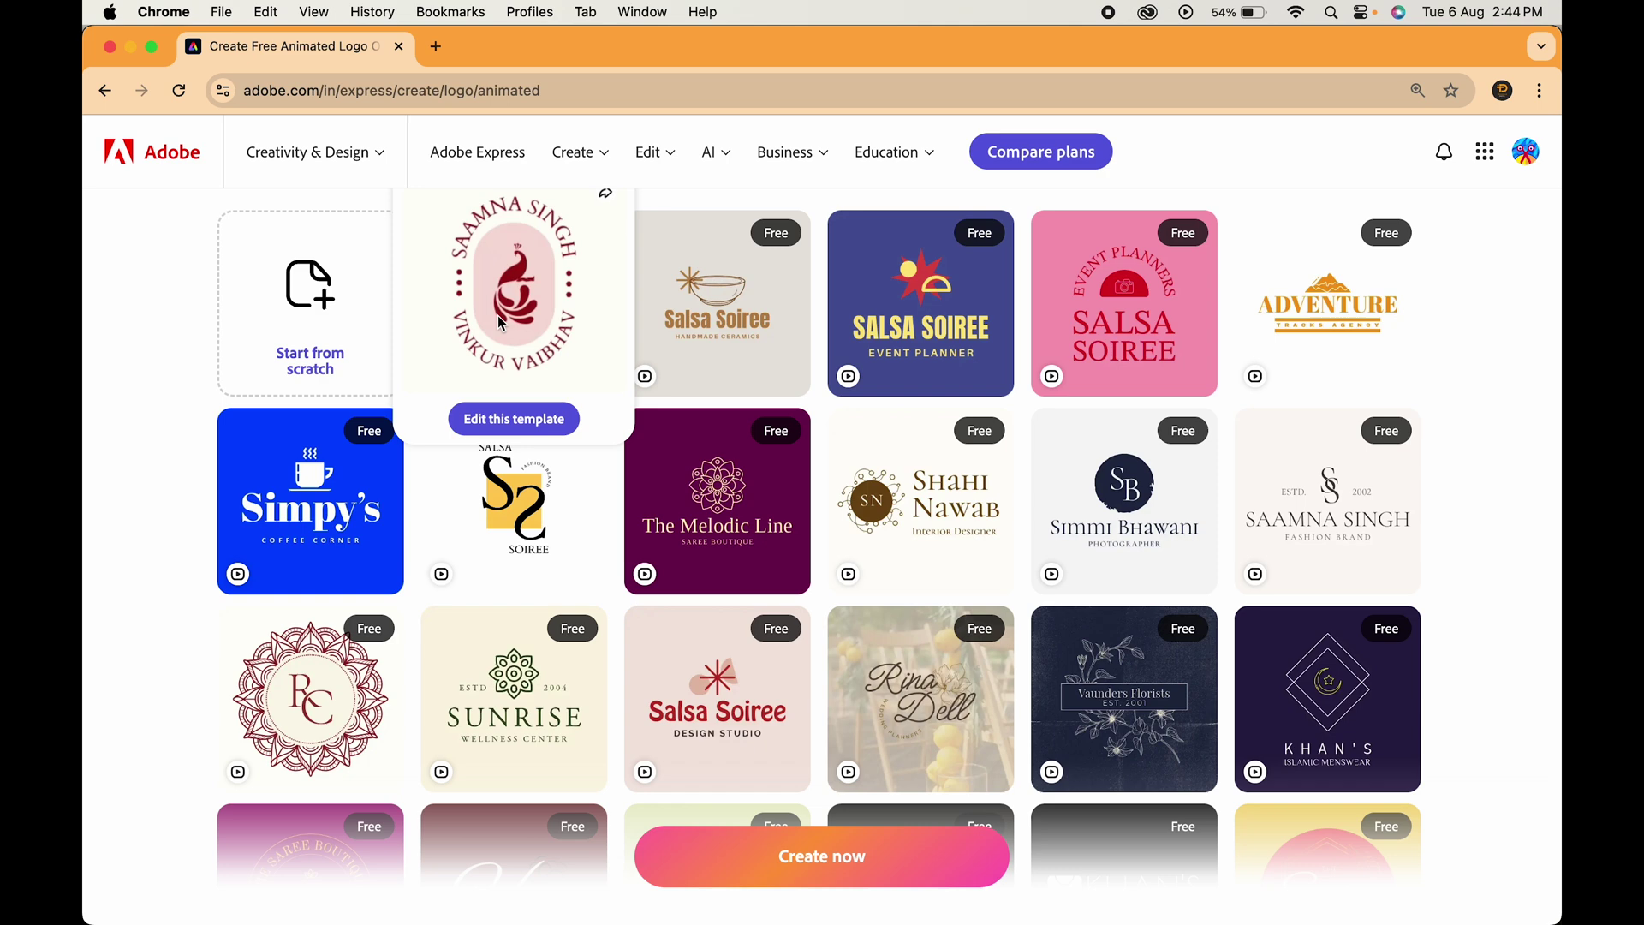
{"action": "mouse_move", "coordinate": [708, 507]}
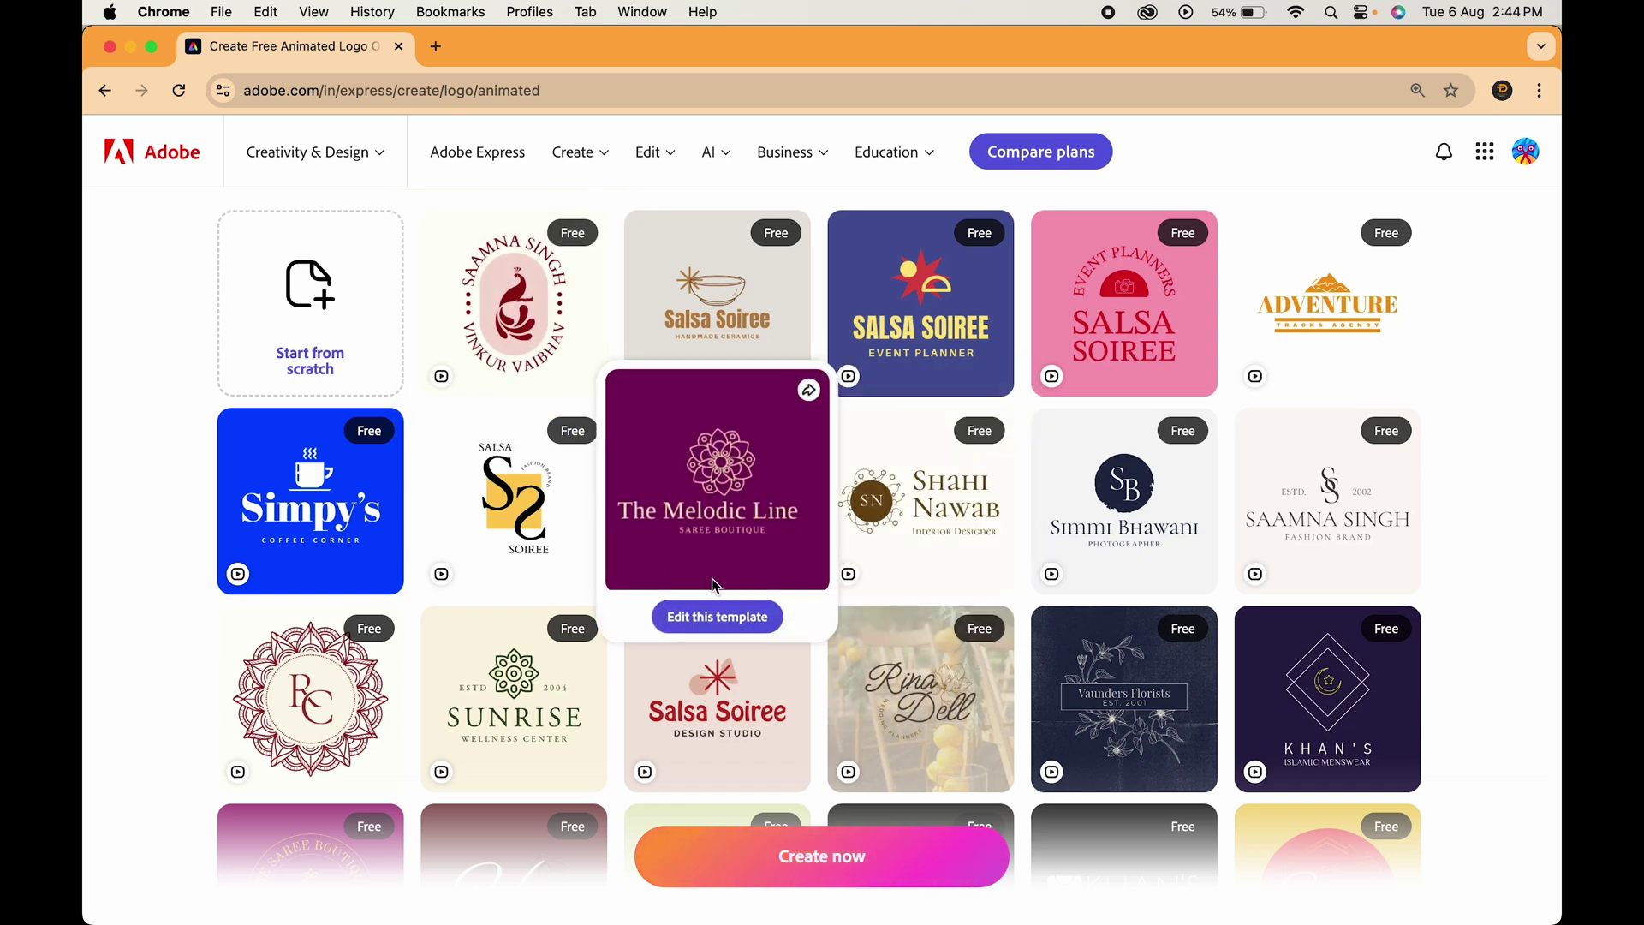
{"action": "left_click", "coordinate": [713, 623]}
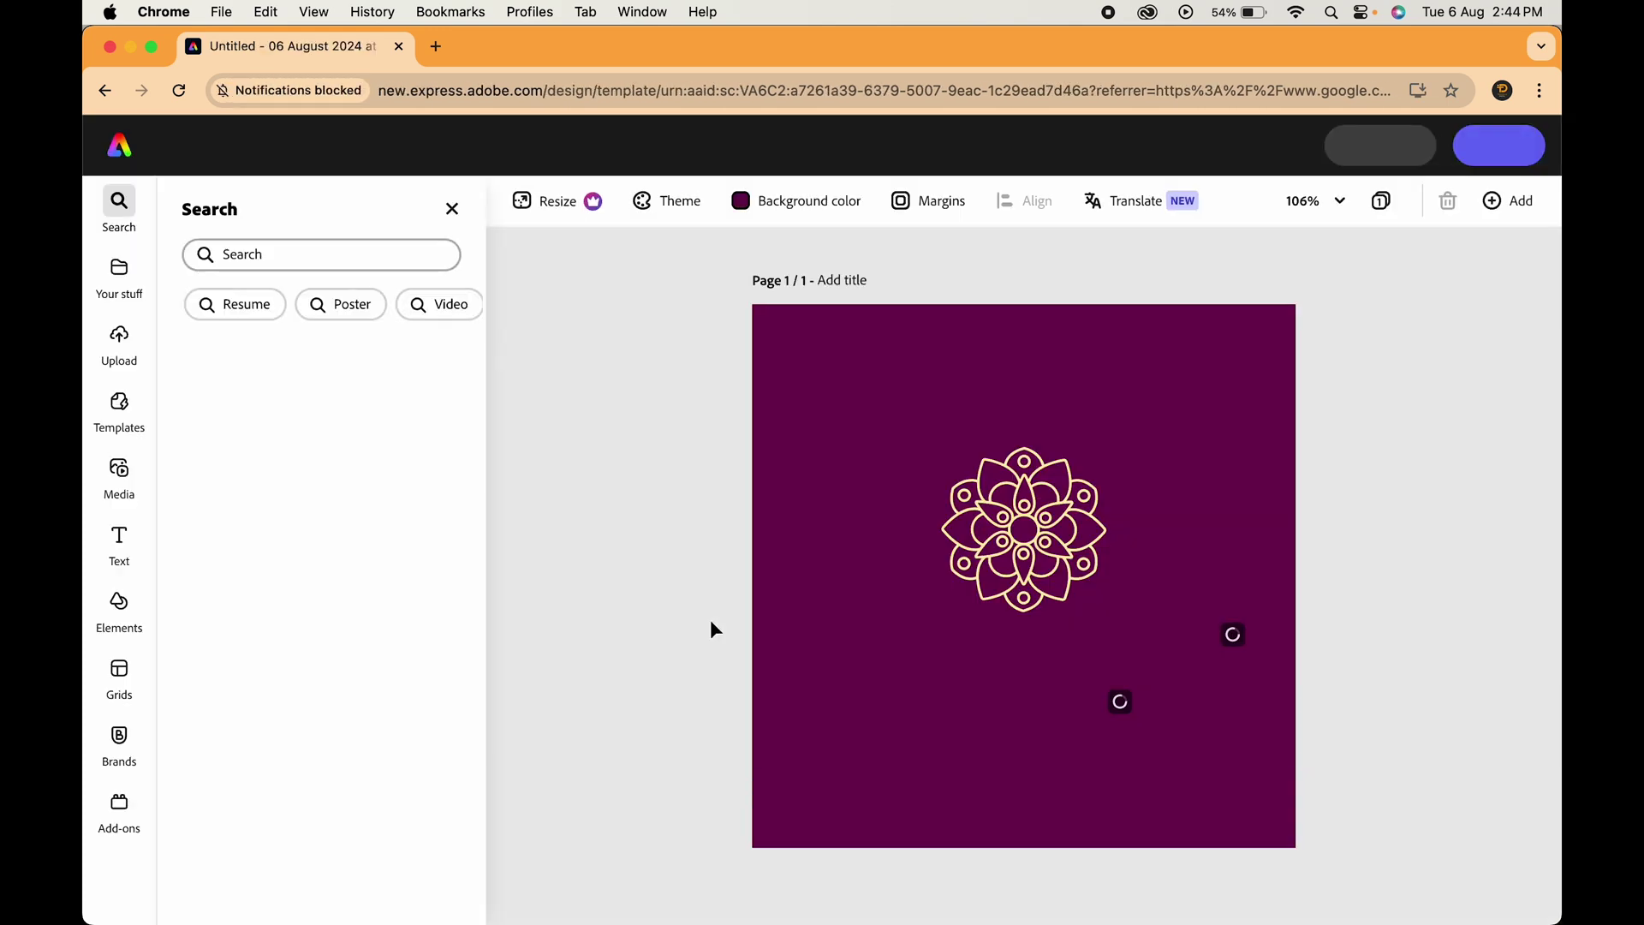
- Replace the title 'The Melodic Line' with 'Pattern Lines' and deselect the text
{"action": "left_click", "coordinate": [1034, 570]}
{"action": "double_click", "coordinate": [1034, 570]}
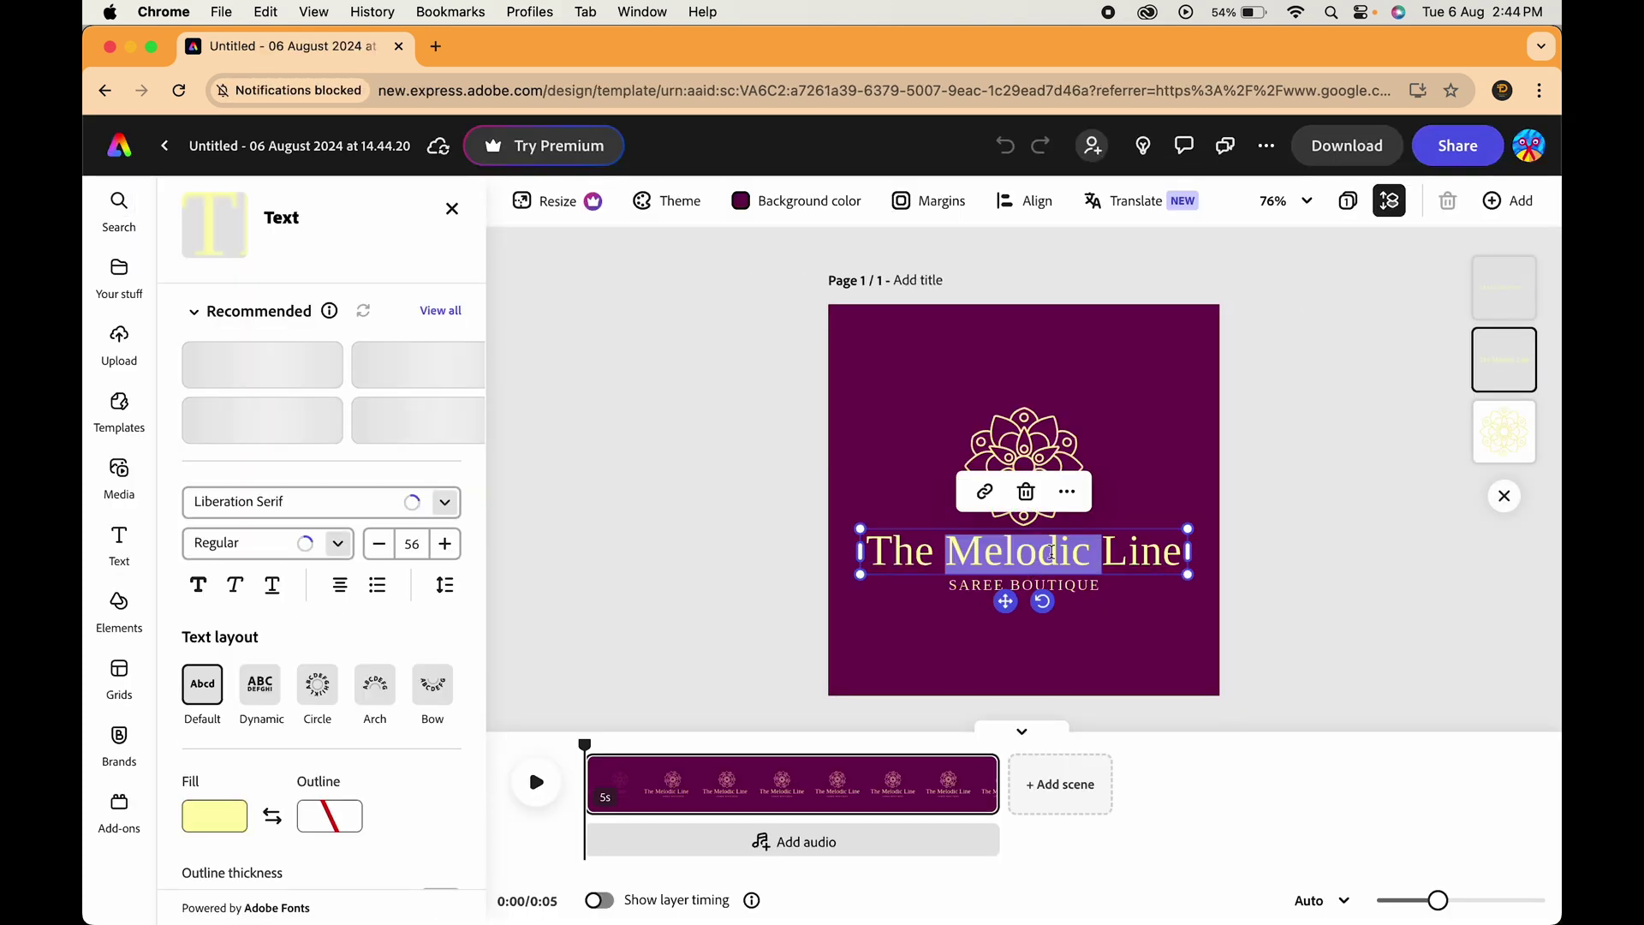
{"action": "left_click", "coordinate": [1071, 553]}
{"action": "key", "text": "super+a"}
{"action": "type", "text": "Pa"}
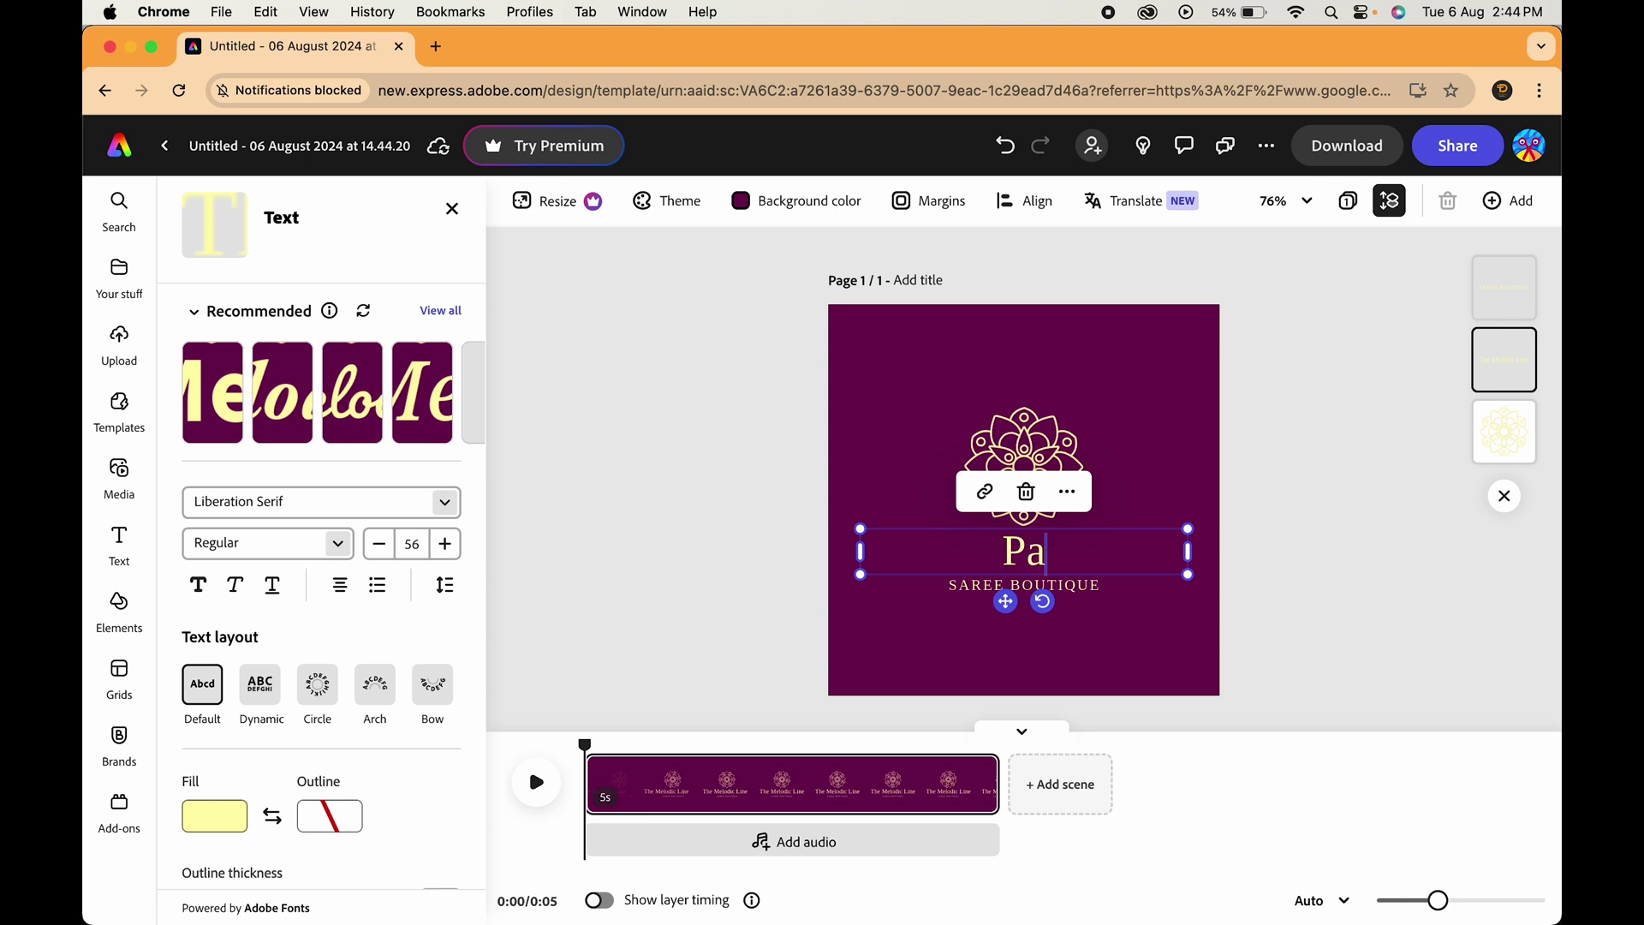
{"action": "type", "text": "ttern Lines"}
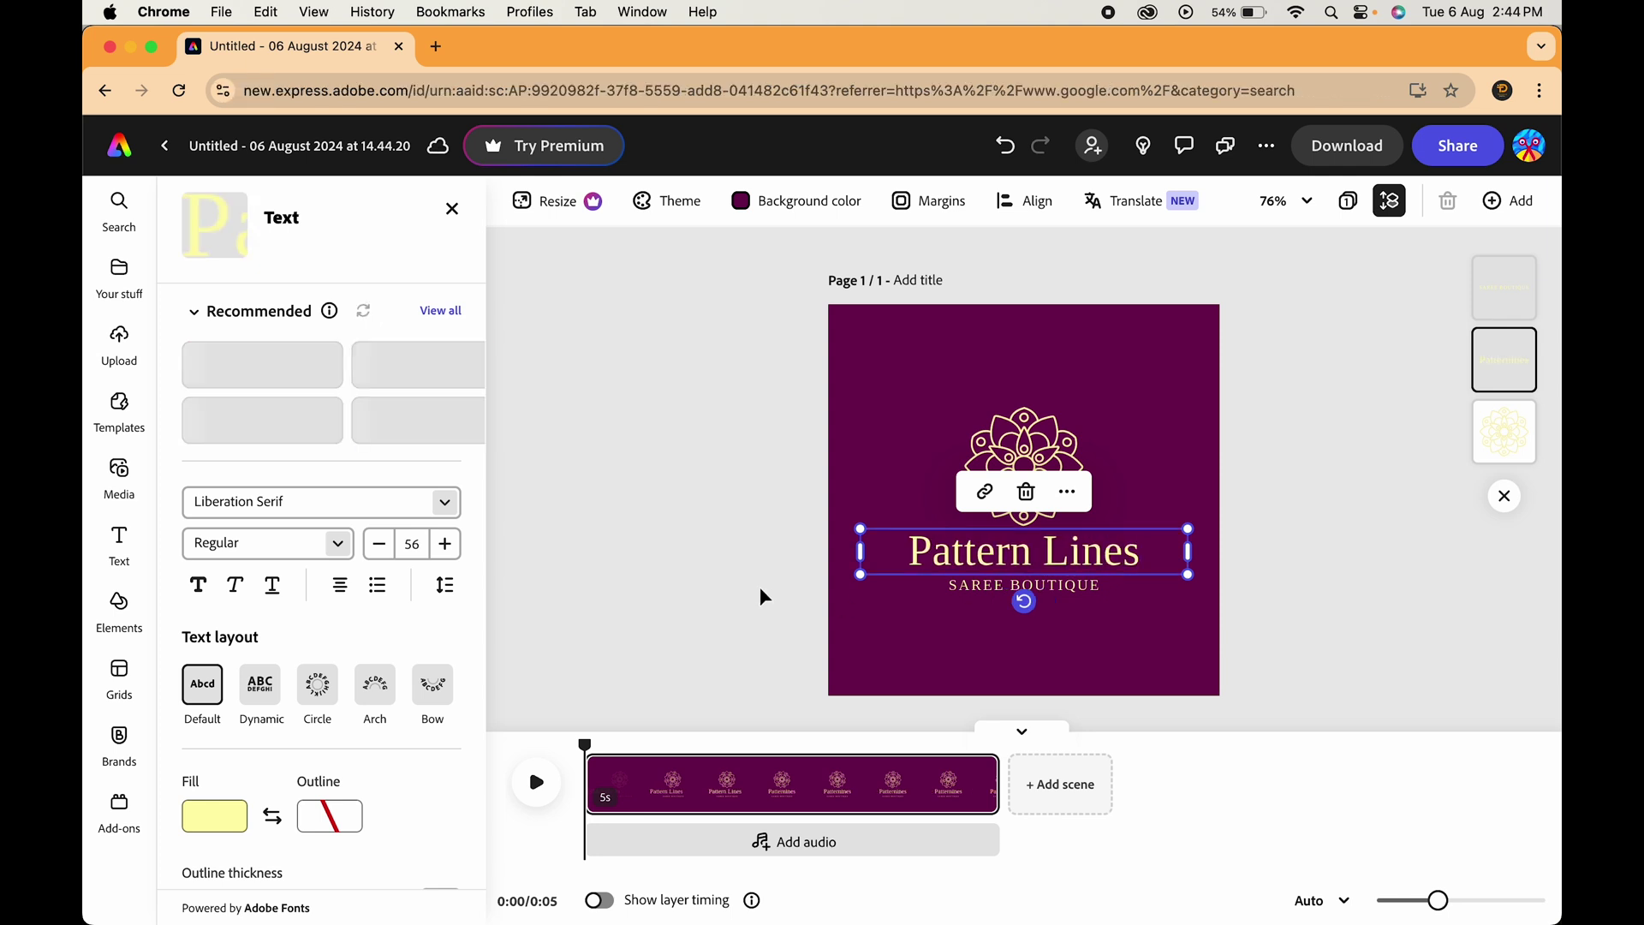
{"action": "left_click", "coordinate": [677, 609]}
- Preview the Pattern Lines animation, then download it as an MP4 (Untitled.mp4)
{"action": "left_click", "coordinate": [531, 788]}
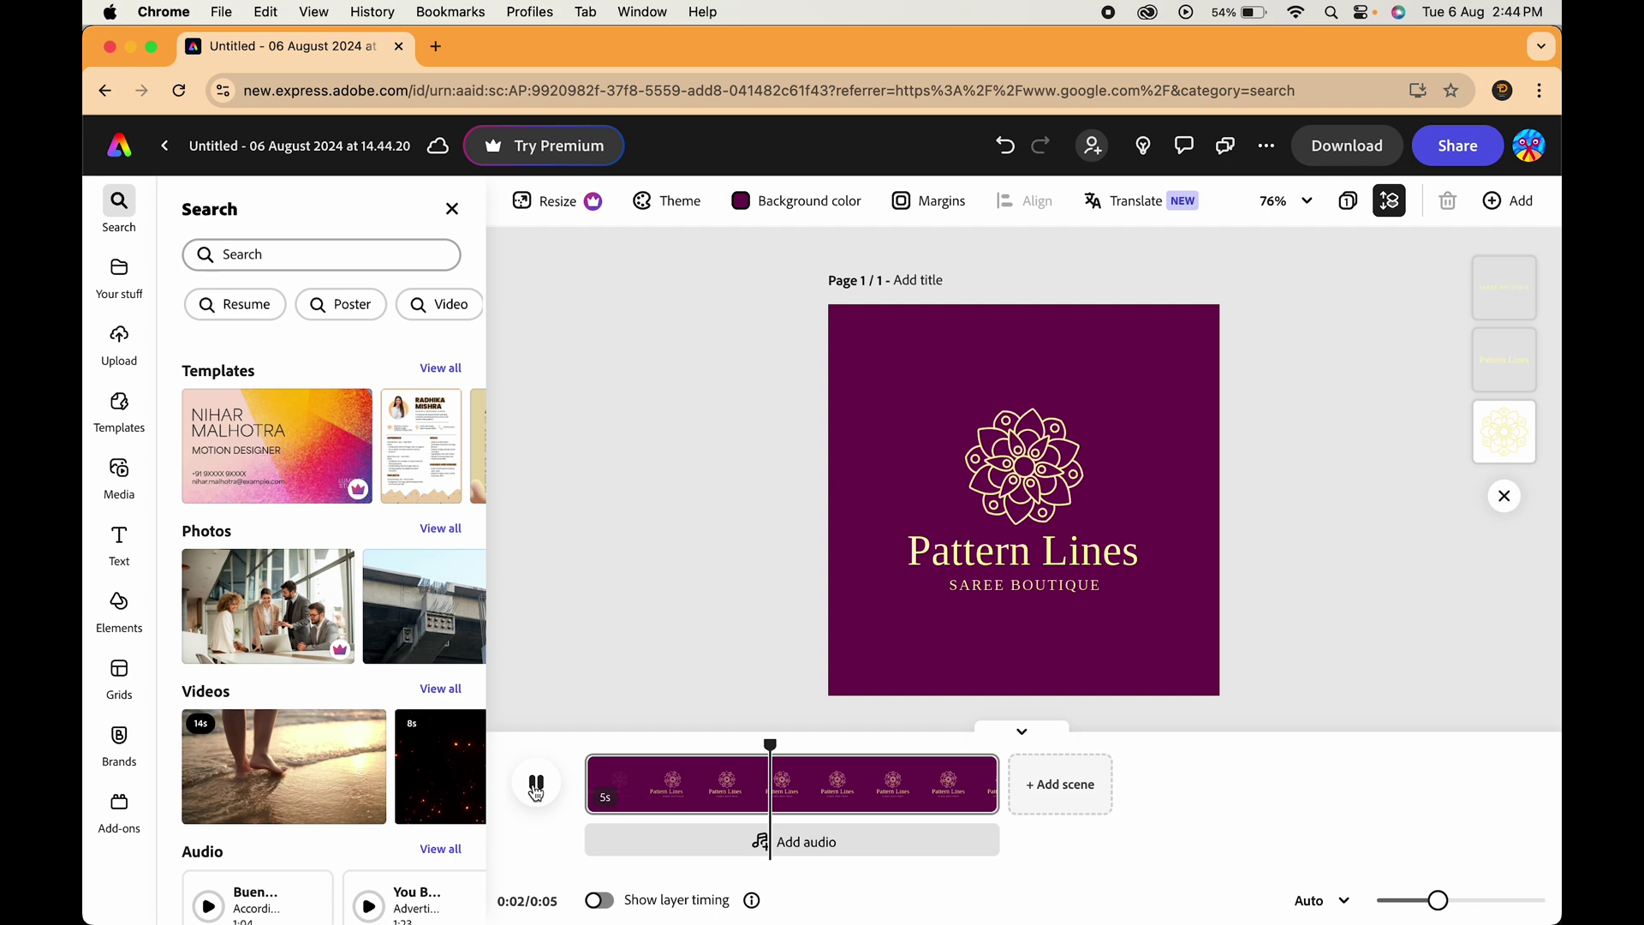
{"action": "left_click", "coordinate": [535, 784]}
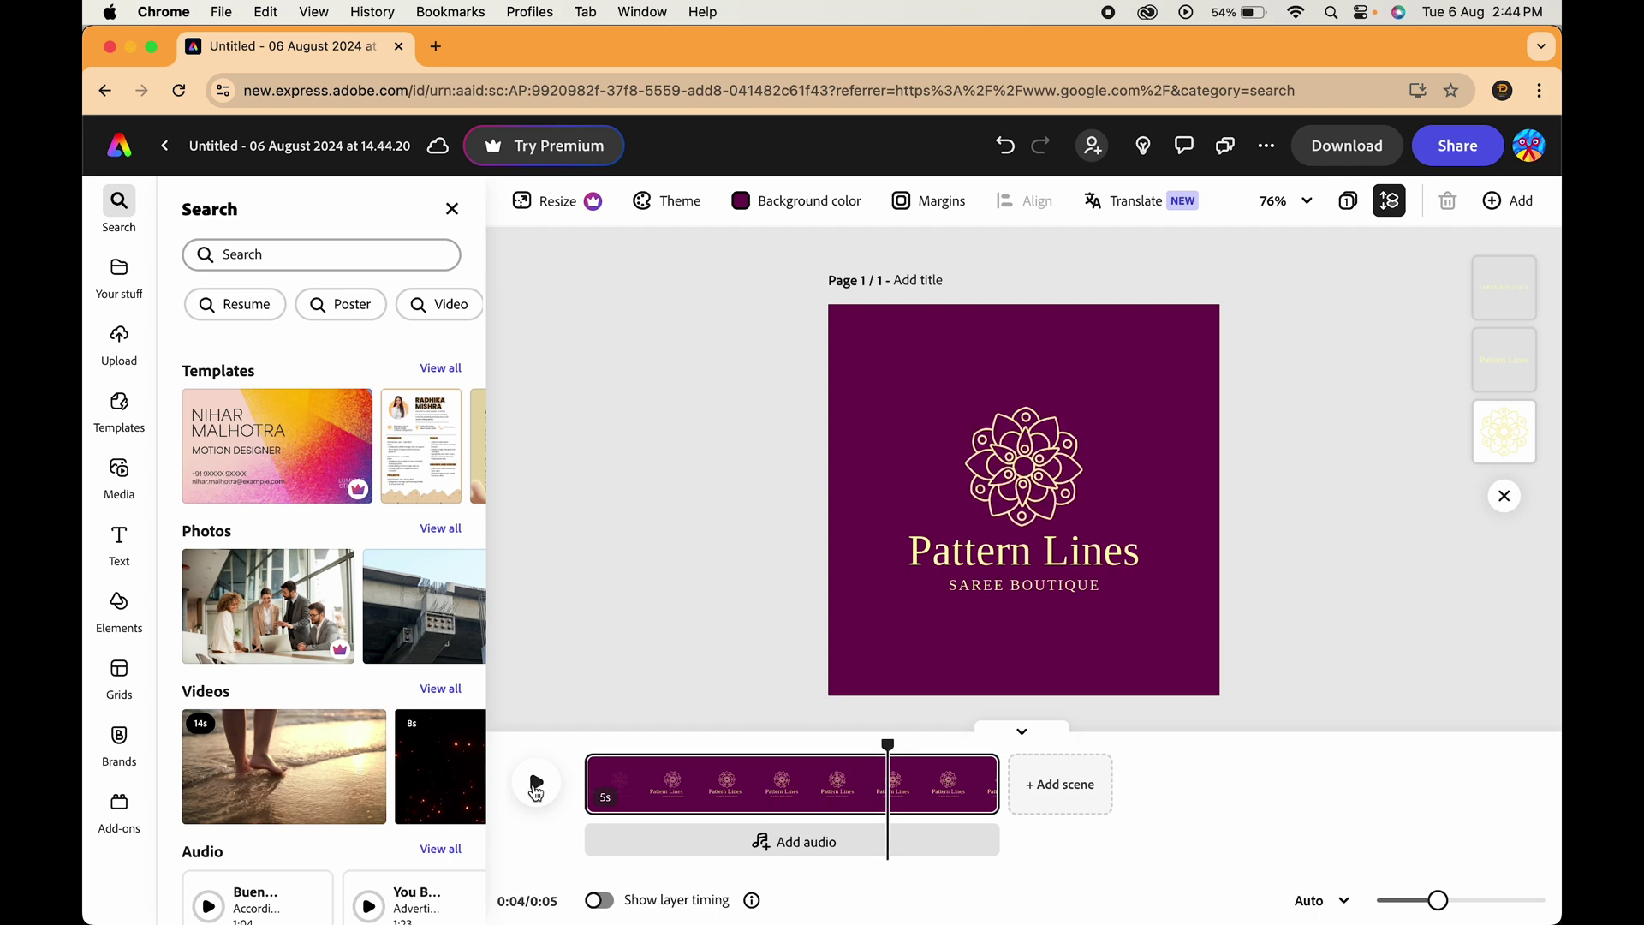
{"action": "left_click", "coordinate": [1336, 147]}
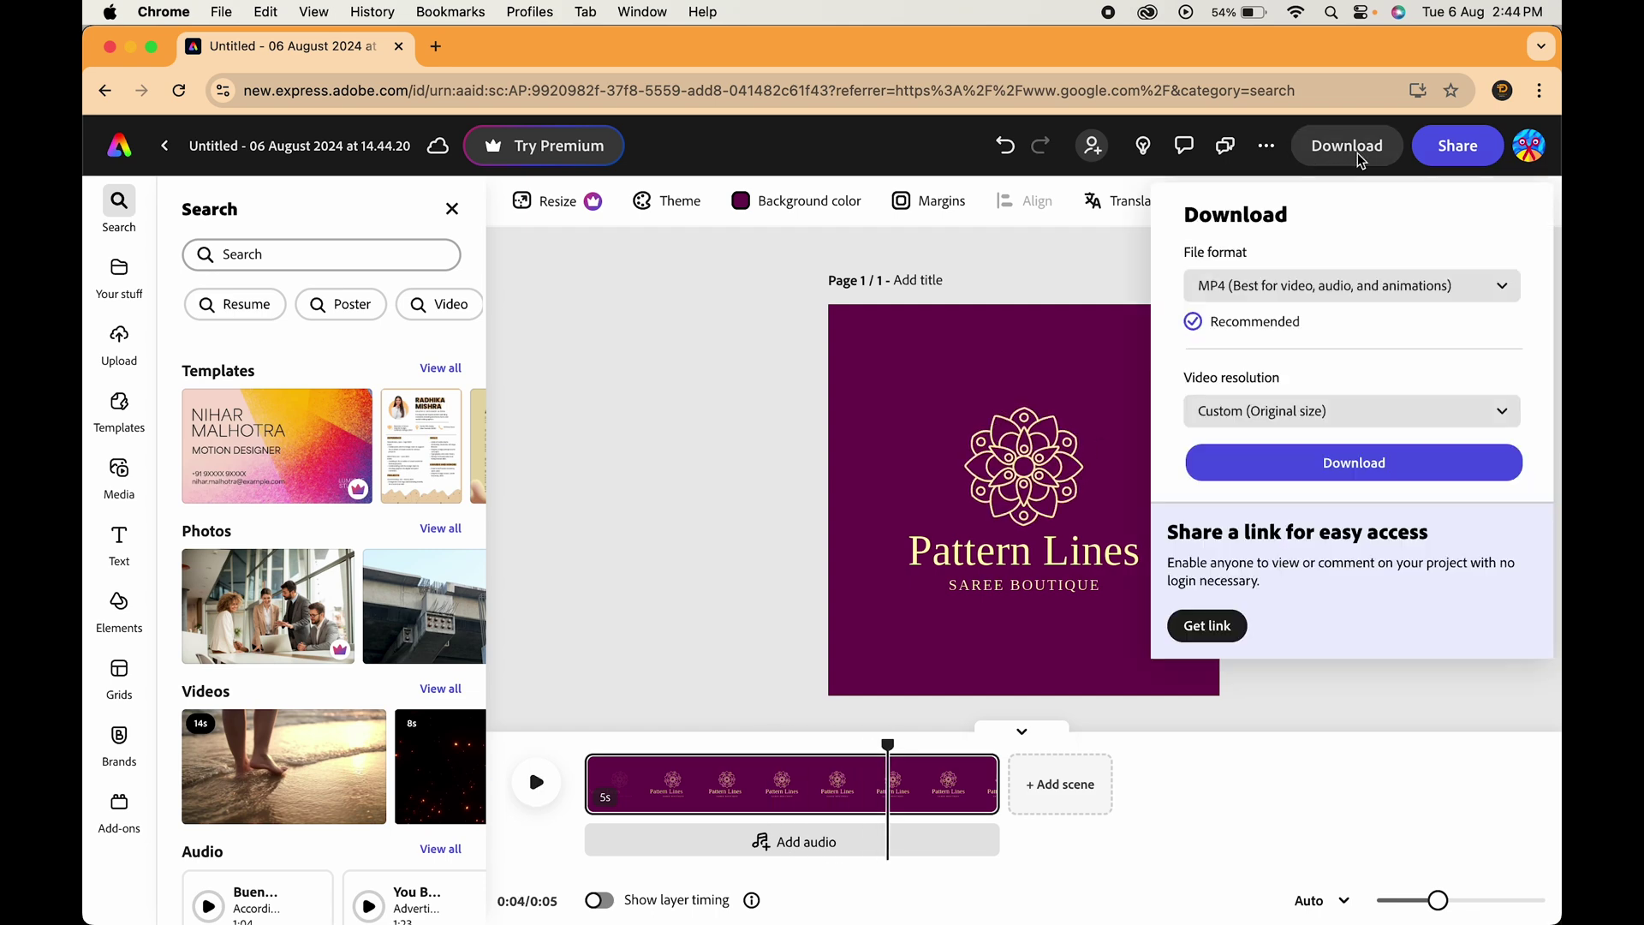
{"action": "left_click", "coordinate": [1309, 468]}
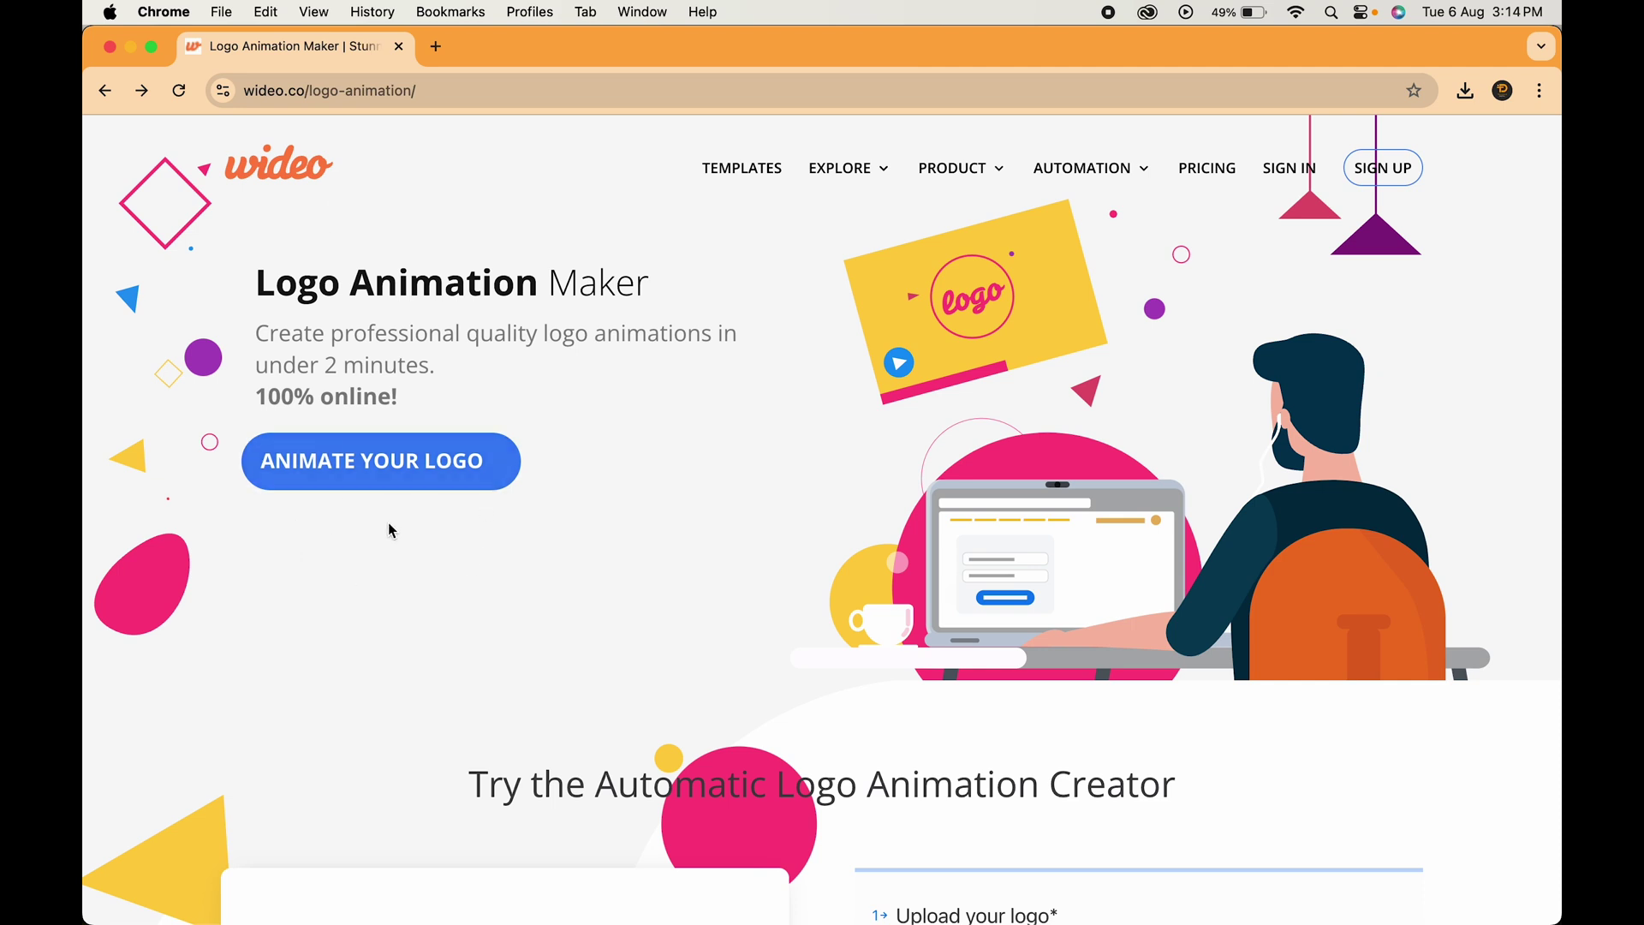
- Jump to Wideo's Automatic Logo Animation Creator using 'Animate your logo'
{"action": "left_click", "coordinate": [401, 461]}
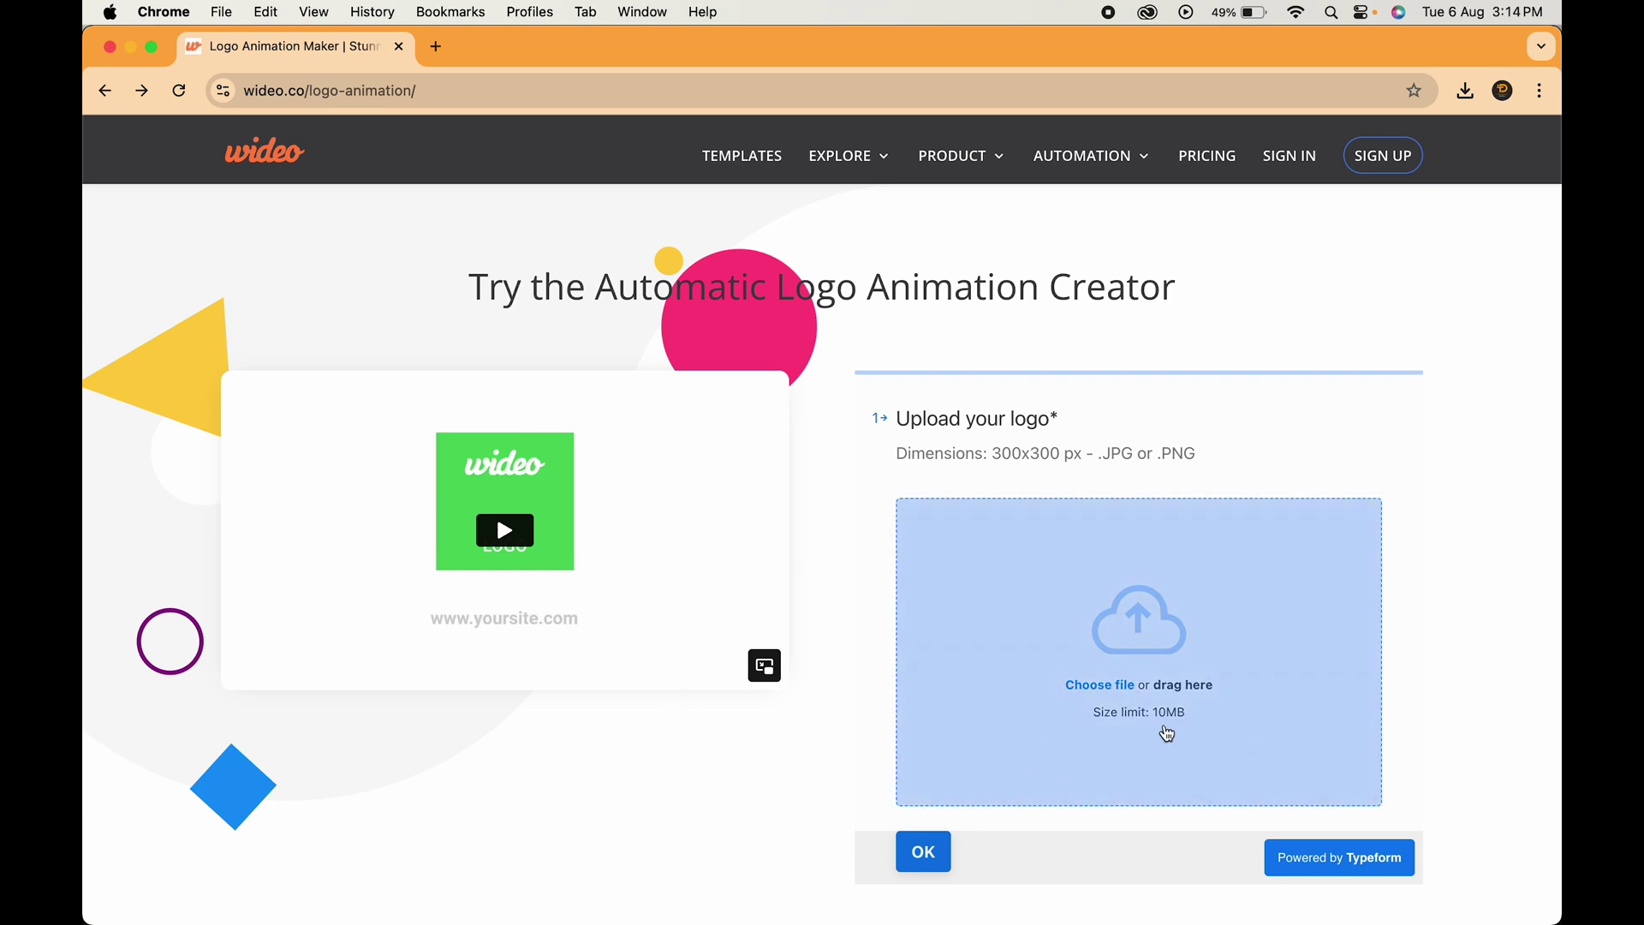
- Upload Logo.png to the Wideo logo animation form and accept it
{"action": "left_click", "coordinate": [1162, 692]}
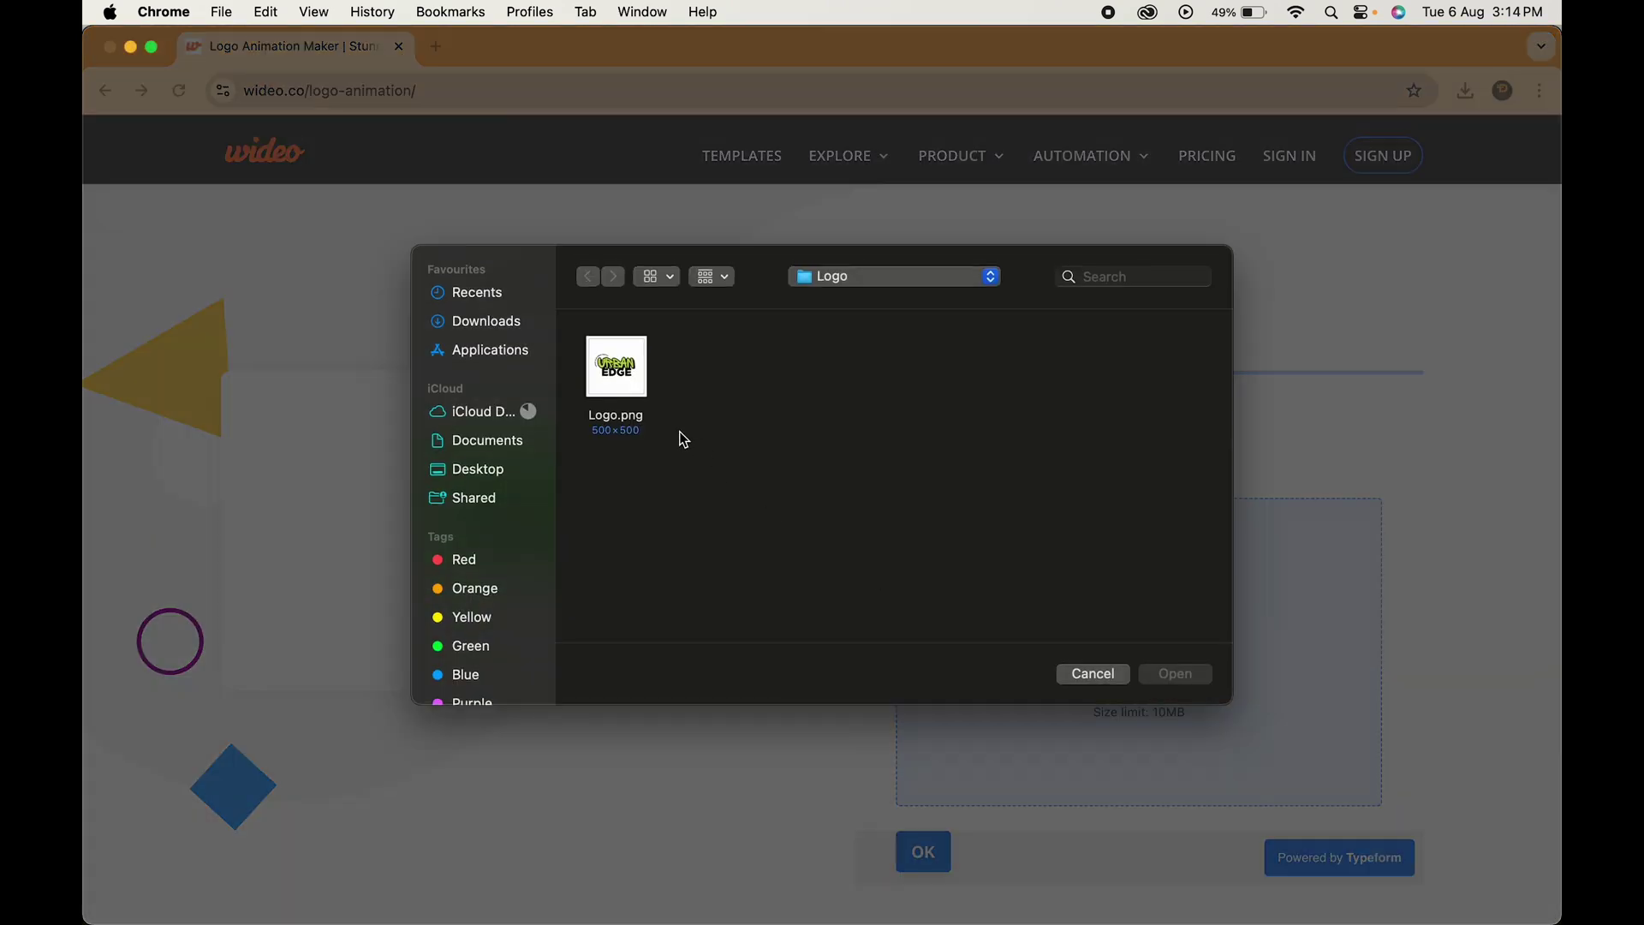
{"action": "left_click", "coordinate": [604, 384]}
{"action": "left_click", "coordinate": [1195, 679]}
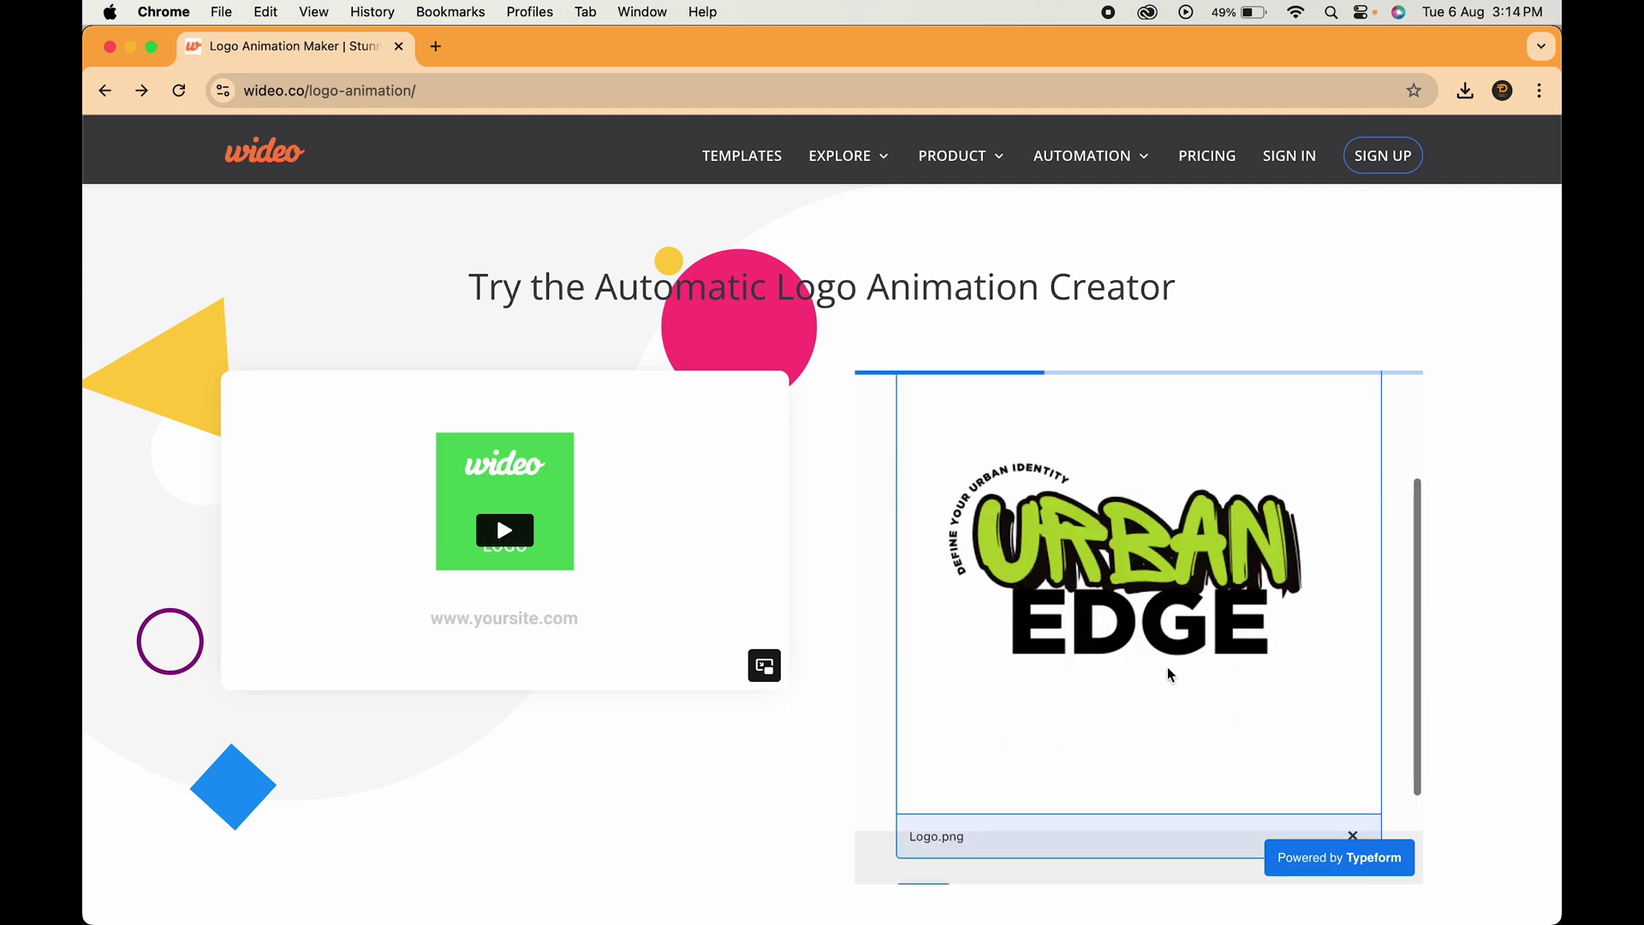
{"action": "left_click", "coordinate": [920, 771]}
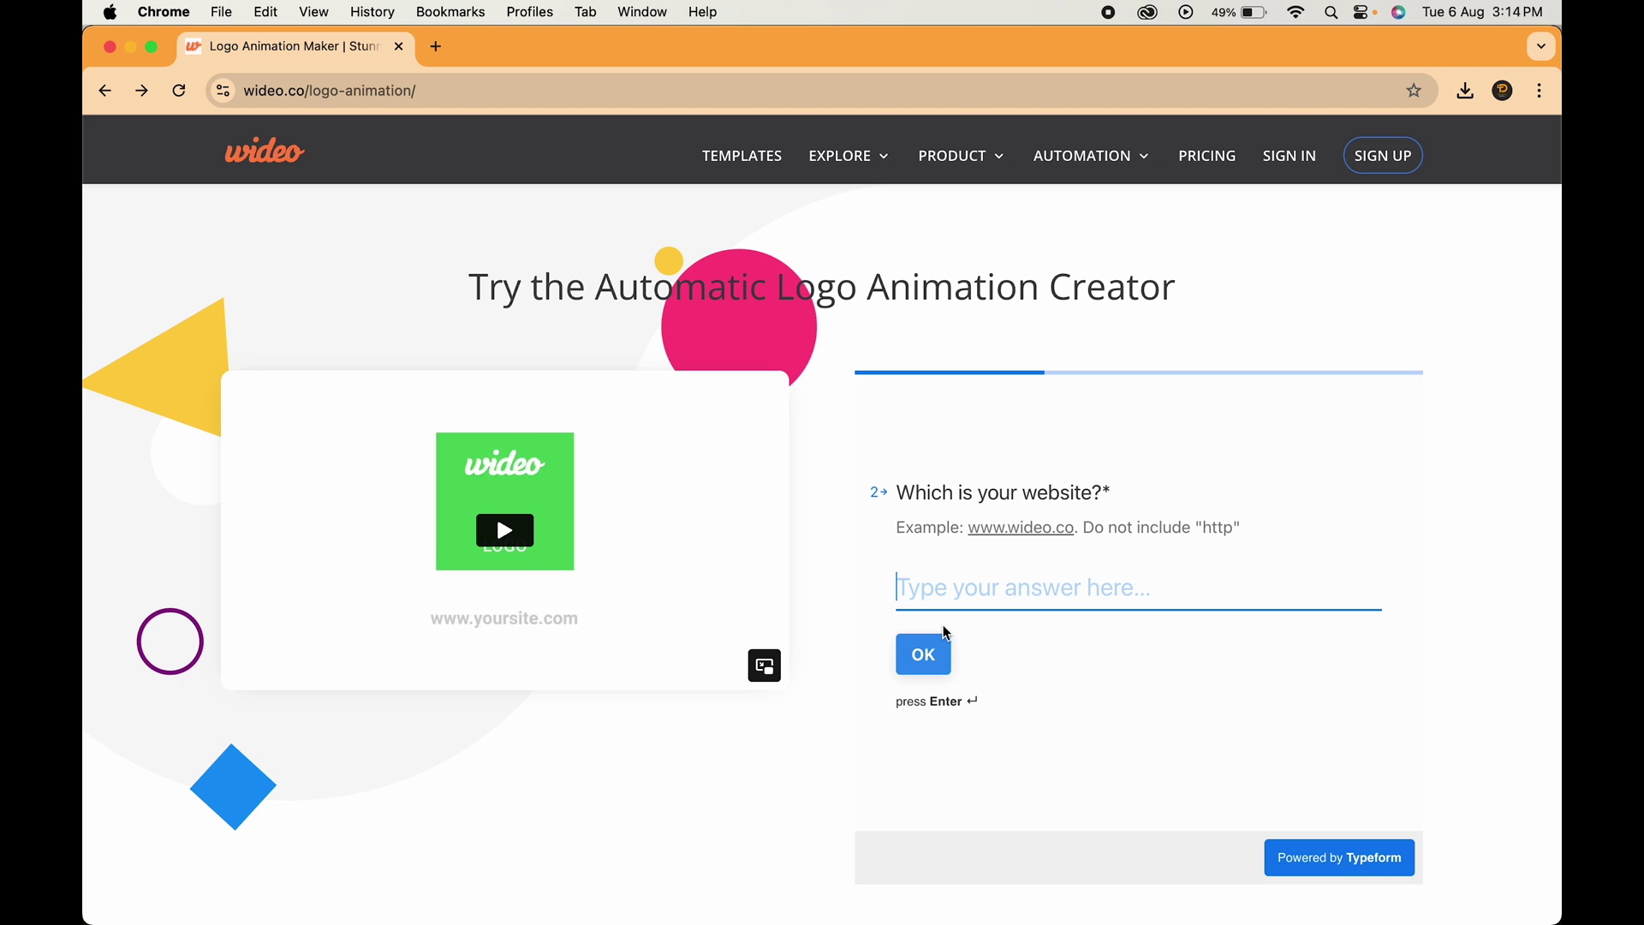
- Answer the website question with 'Urban Edge', autofill the email address and submit the form
{"action": "type", "text": "Urban Ed"}
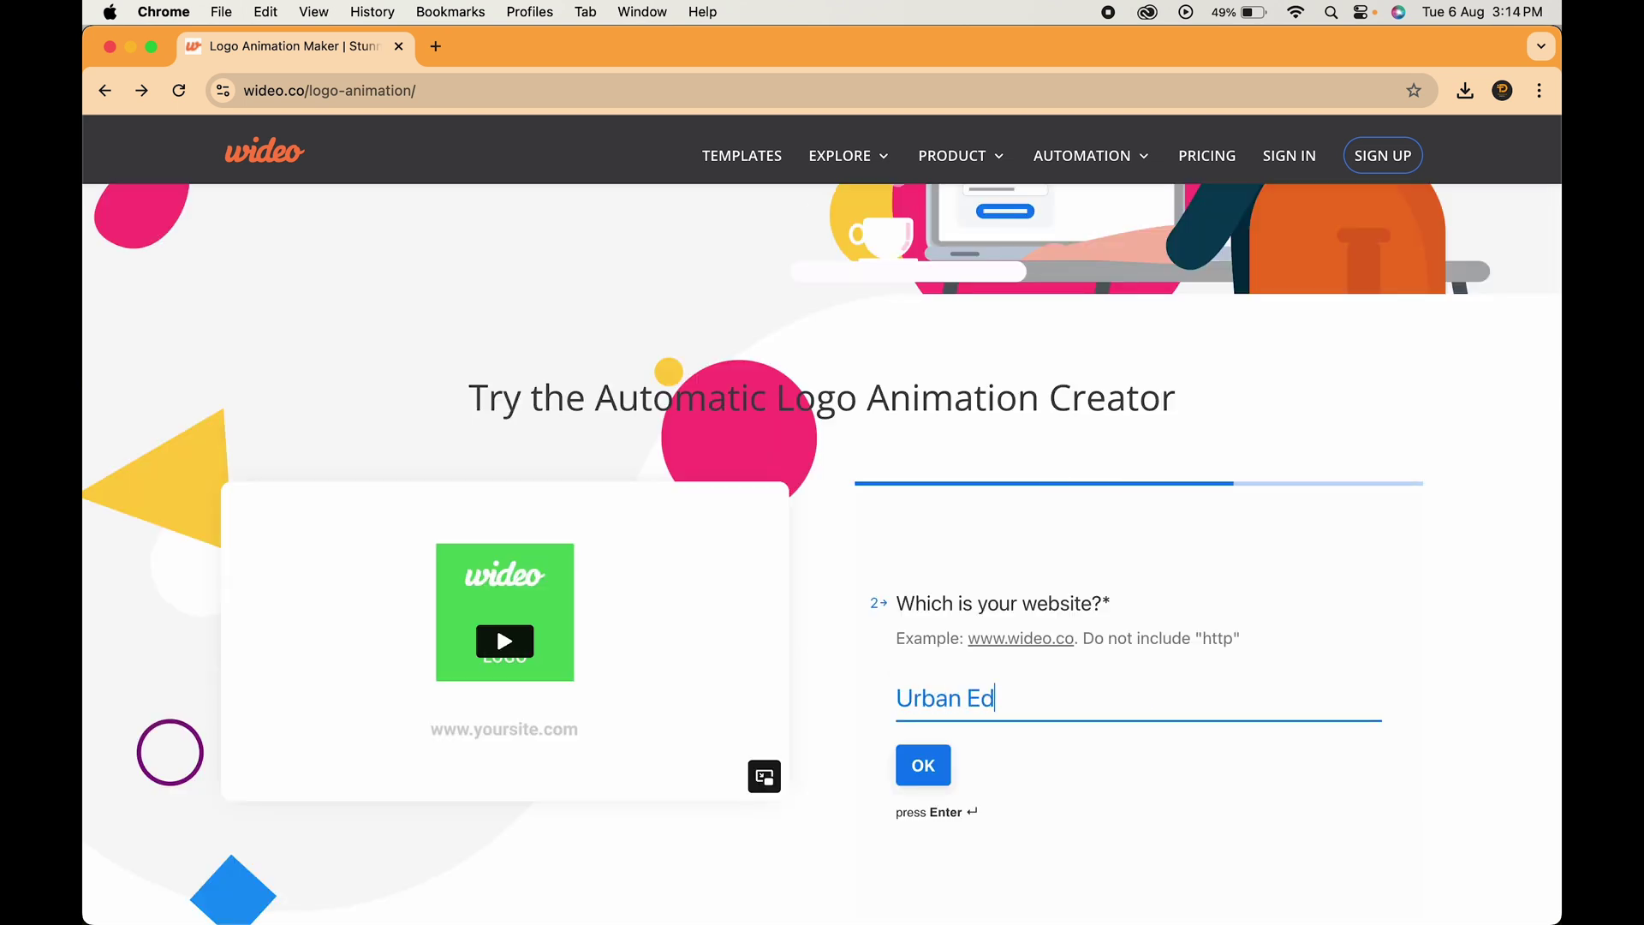
{"action": "type", "text": "ge"}
{"action": "left_click", "coordinate": [924, 752]}
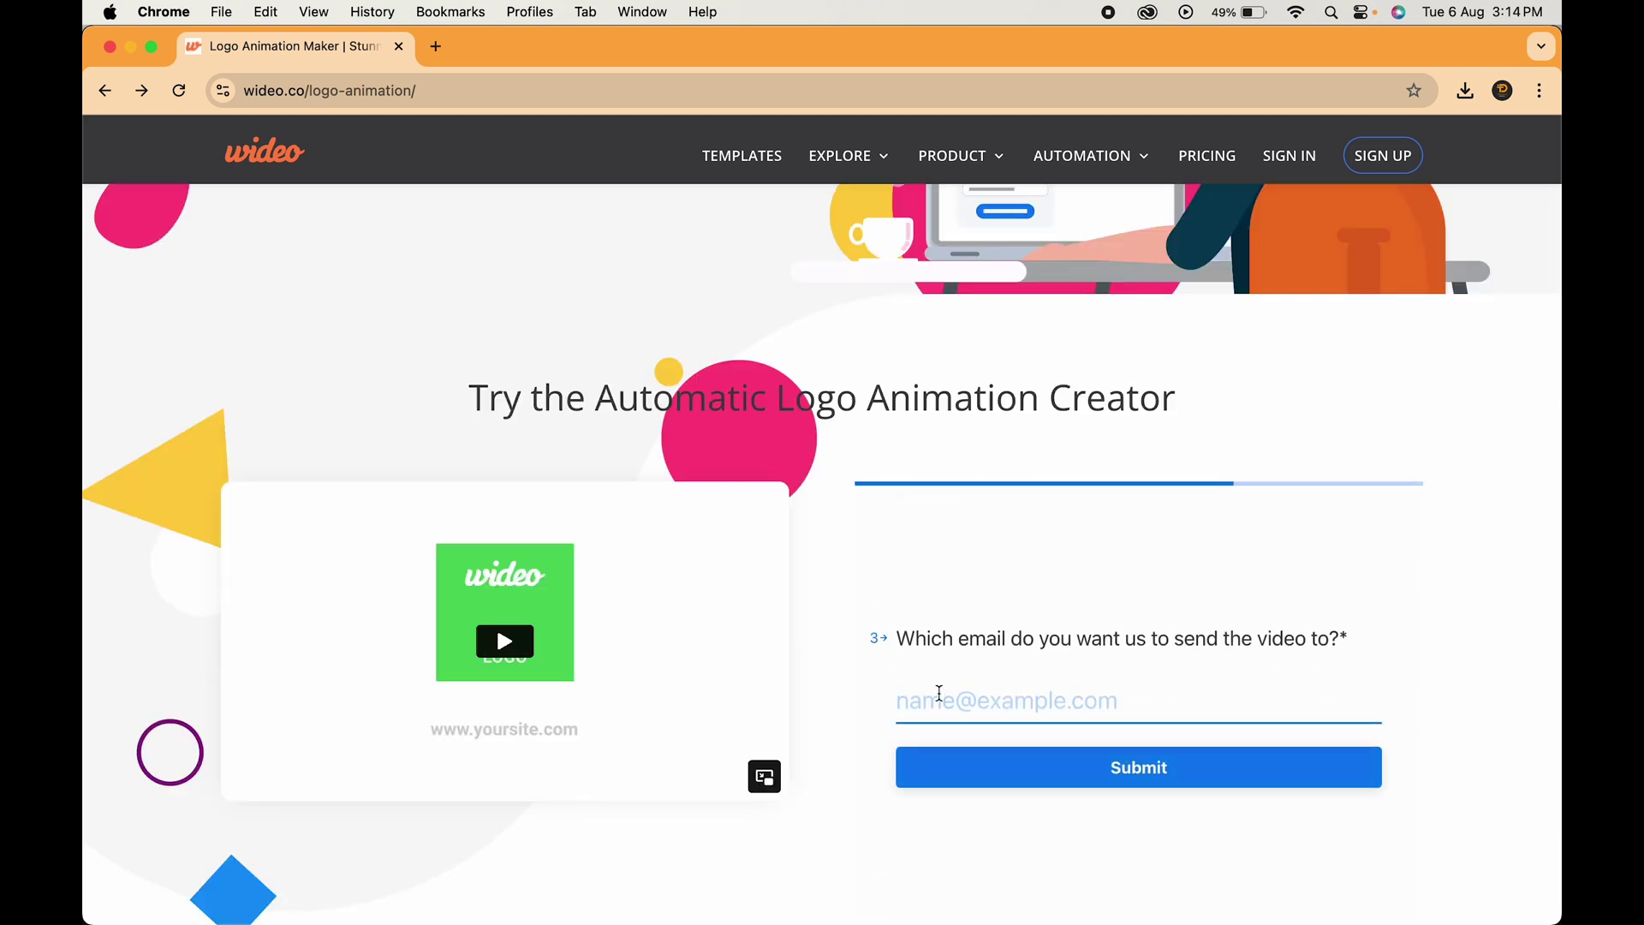
{"action": "left_click", "coordinate": [948, 692]}
{"action": "left_click", "coordinate": [1020, 749]}
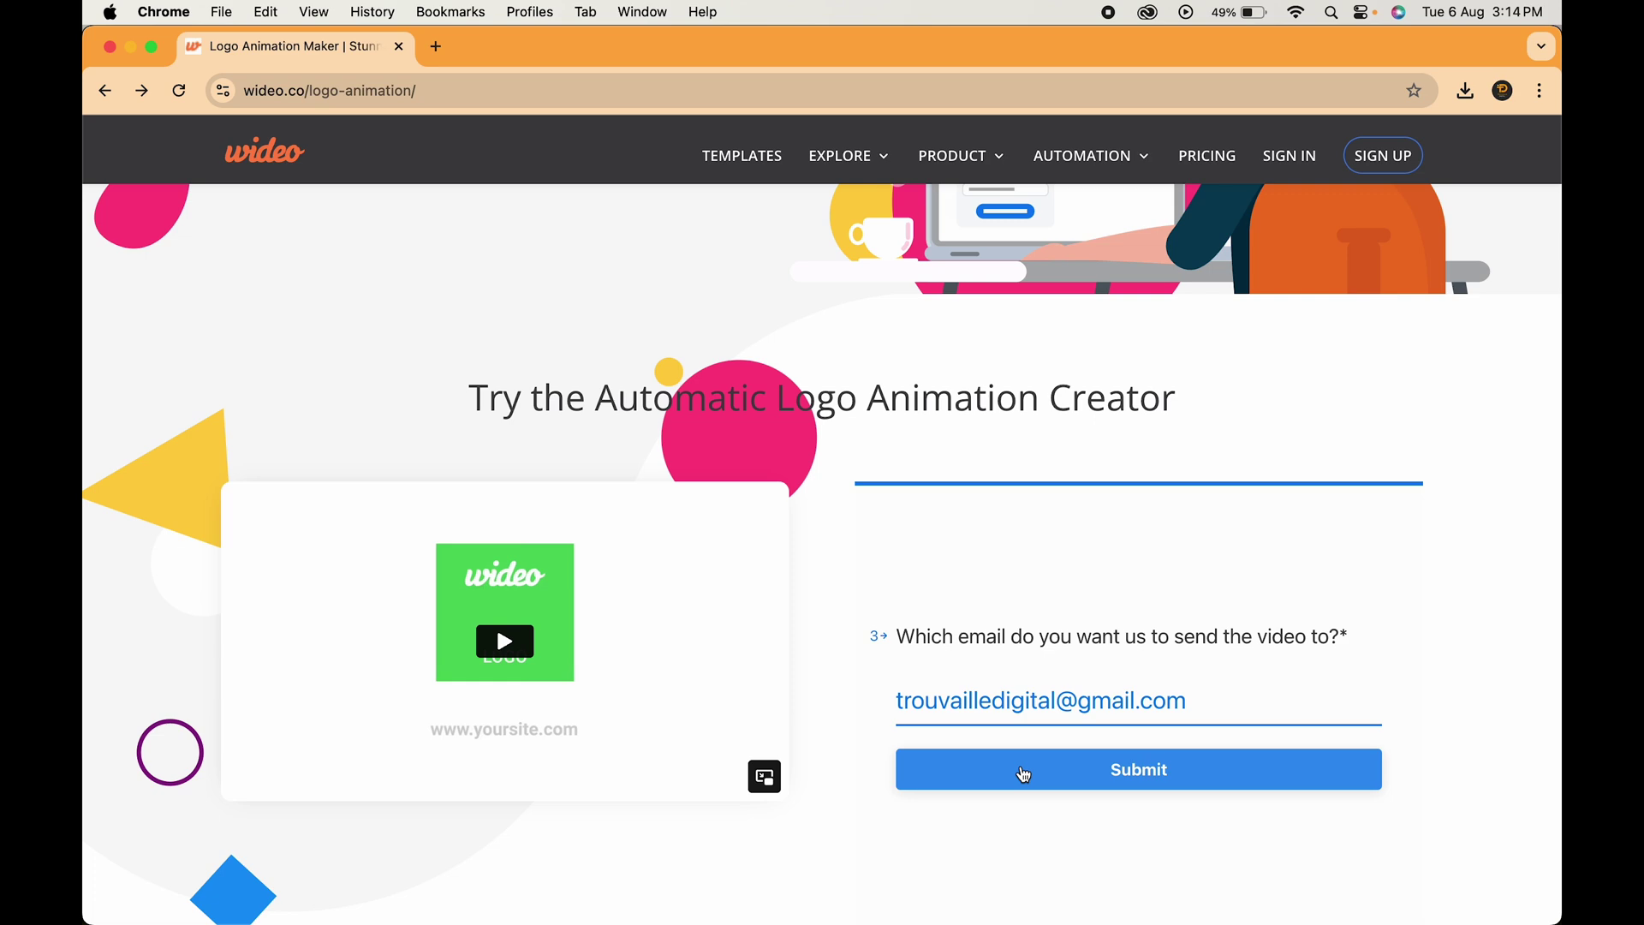
{"action": "left_click", "coordinate": [1042, 775]}
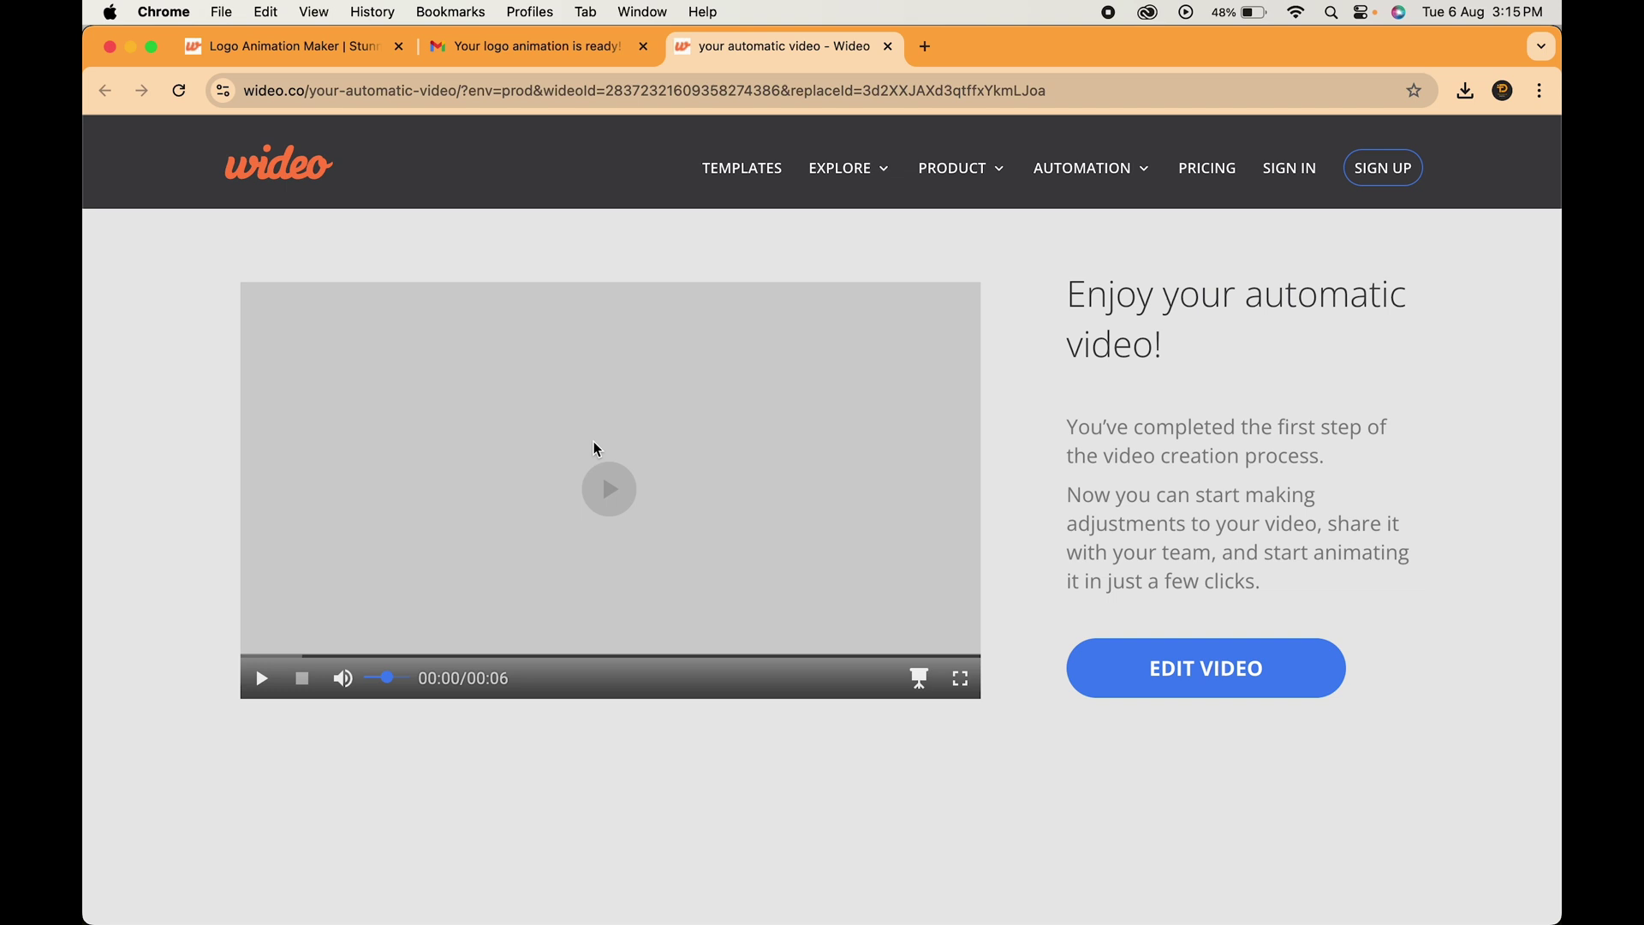
- Play the six-second Urban Edge logo animation on Wideo's video page
{"action": "left_click", "coordinate": [596, 464]}
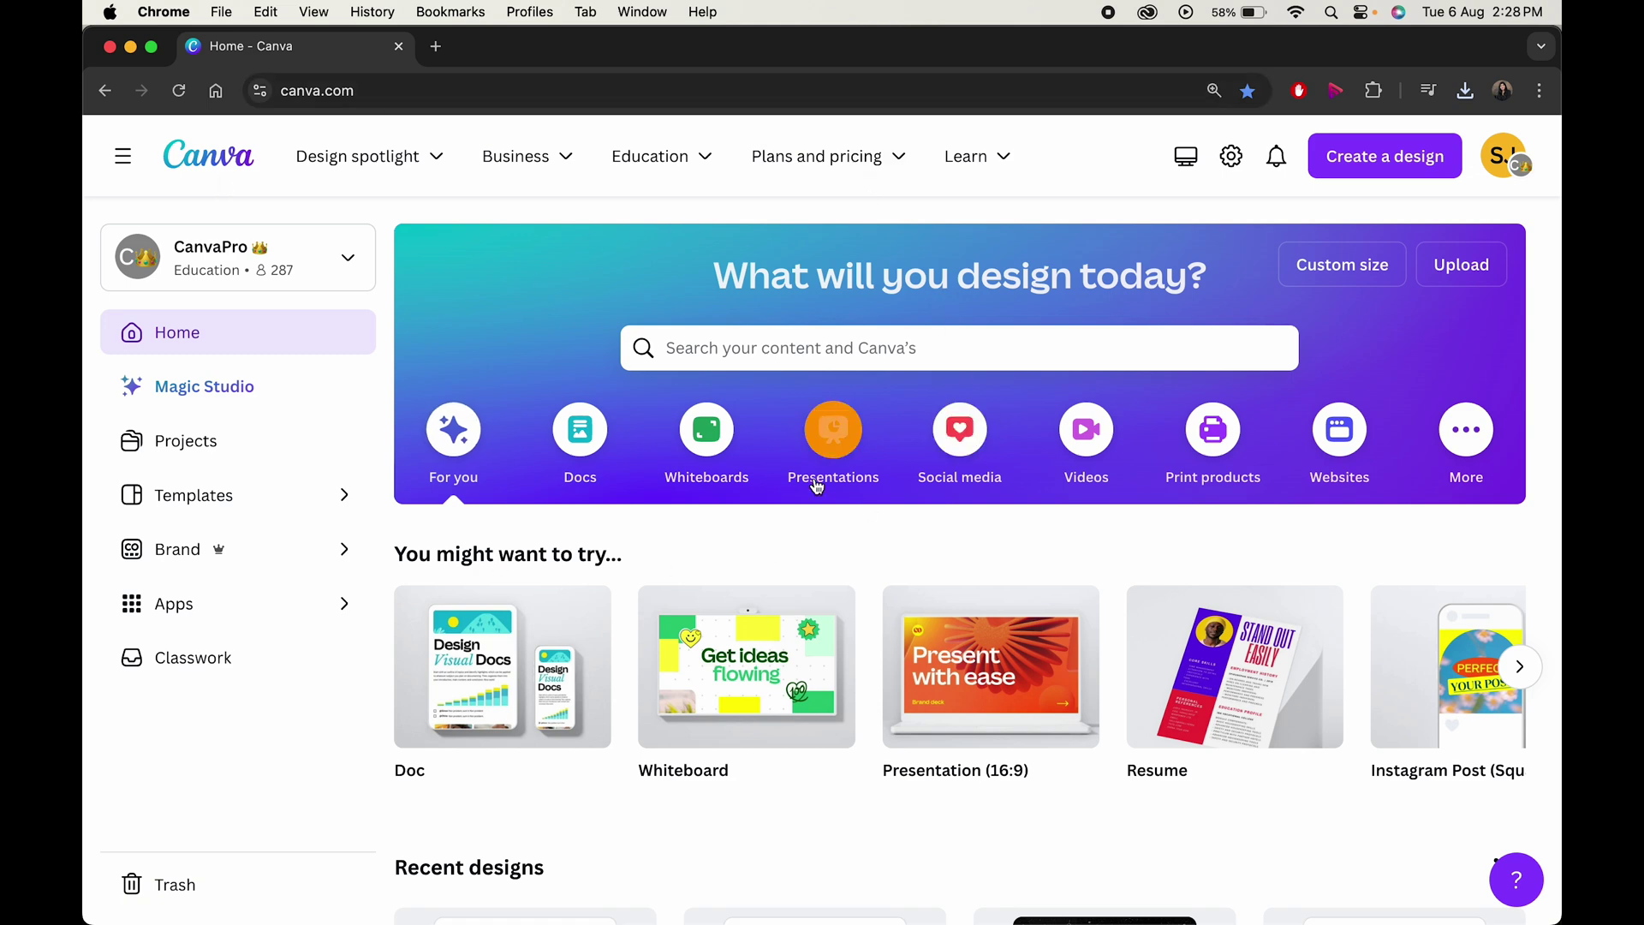
- Go to Canva's logo page and filter the 'Start inspired' gallery to Animated templates
{"action": "mouse_move", "coordinate": [345, 171]}
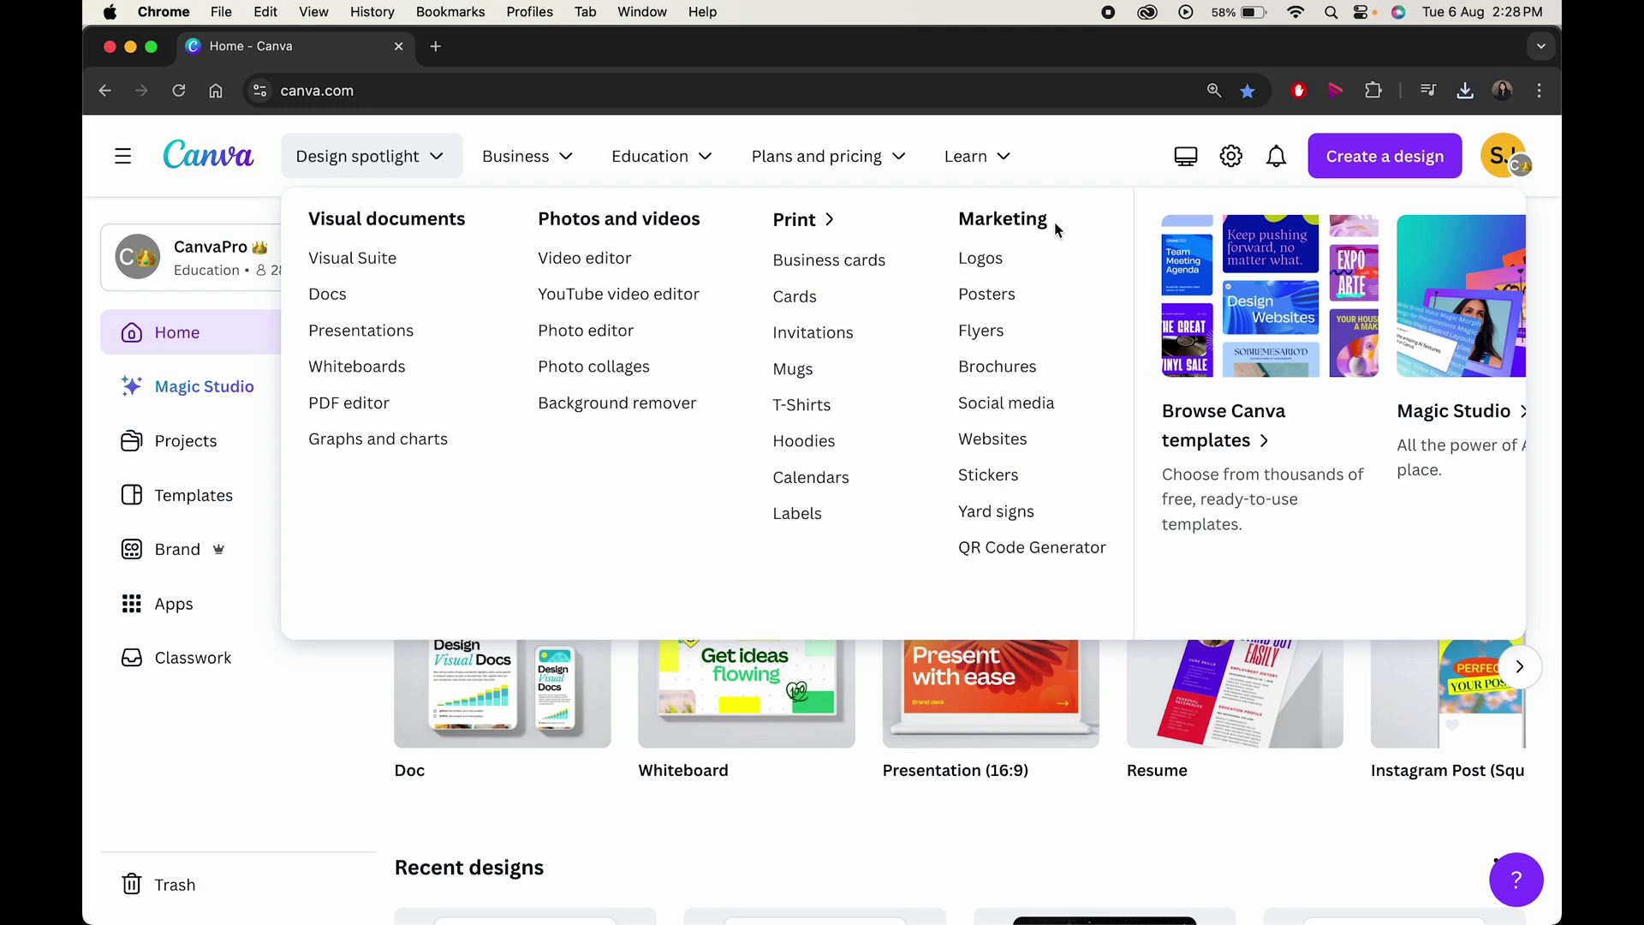
{"action": "left_click", "coordinate": [977, 269]}
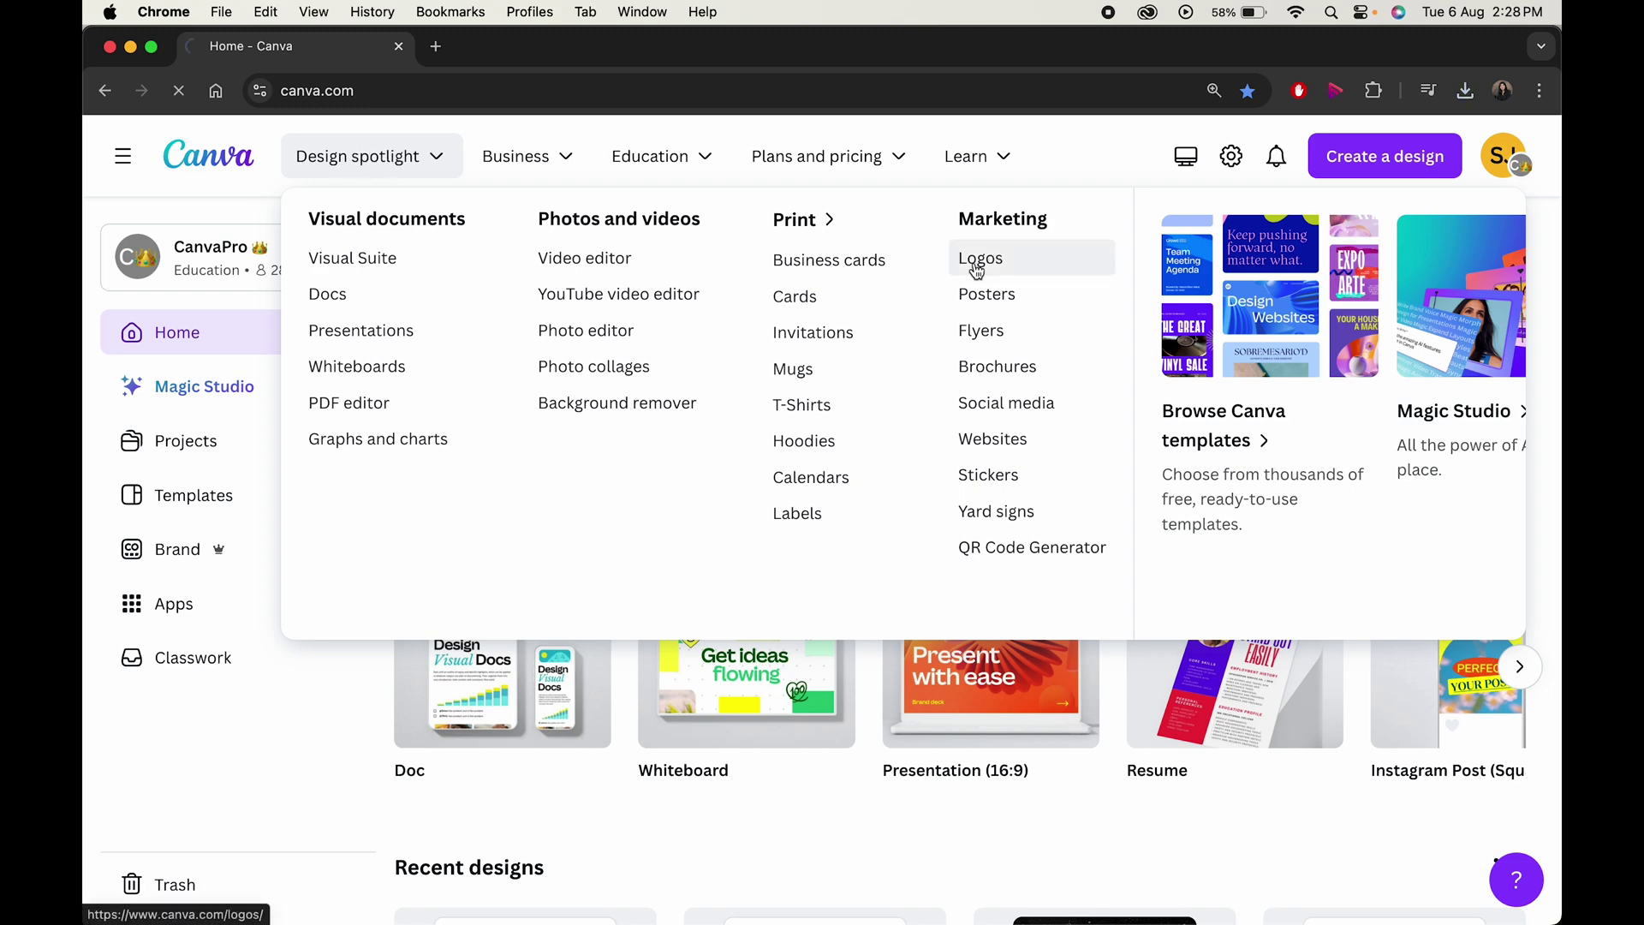
{"action": "scroll", "coordinate": [834, 633], "scroll_direction": "down", "scroll_amount": 20}
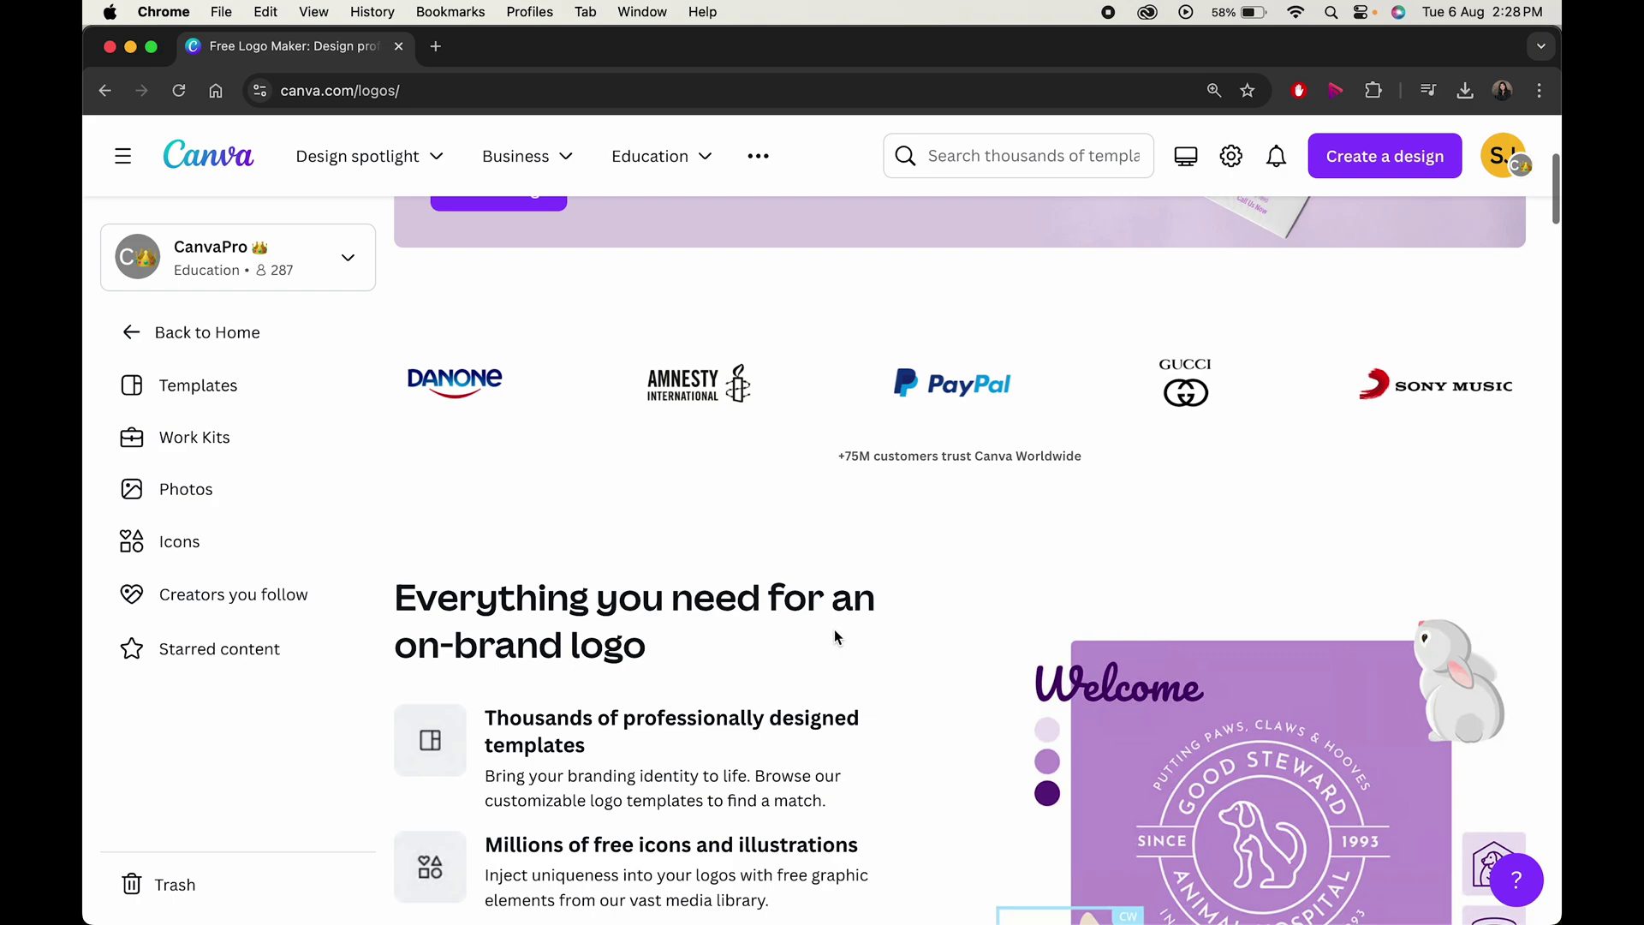
{"action": "scroll", "coordinate": [834, 634], "scroll_direction": "down", "scroll_amount": 10}
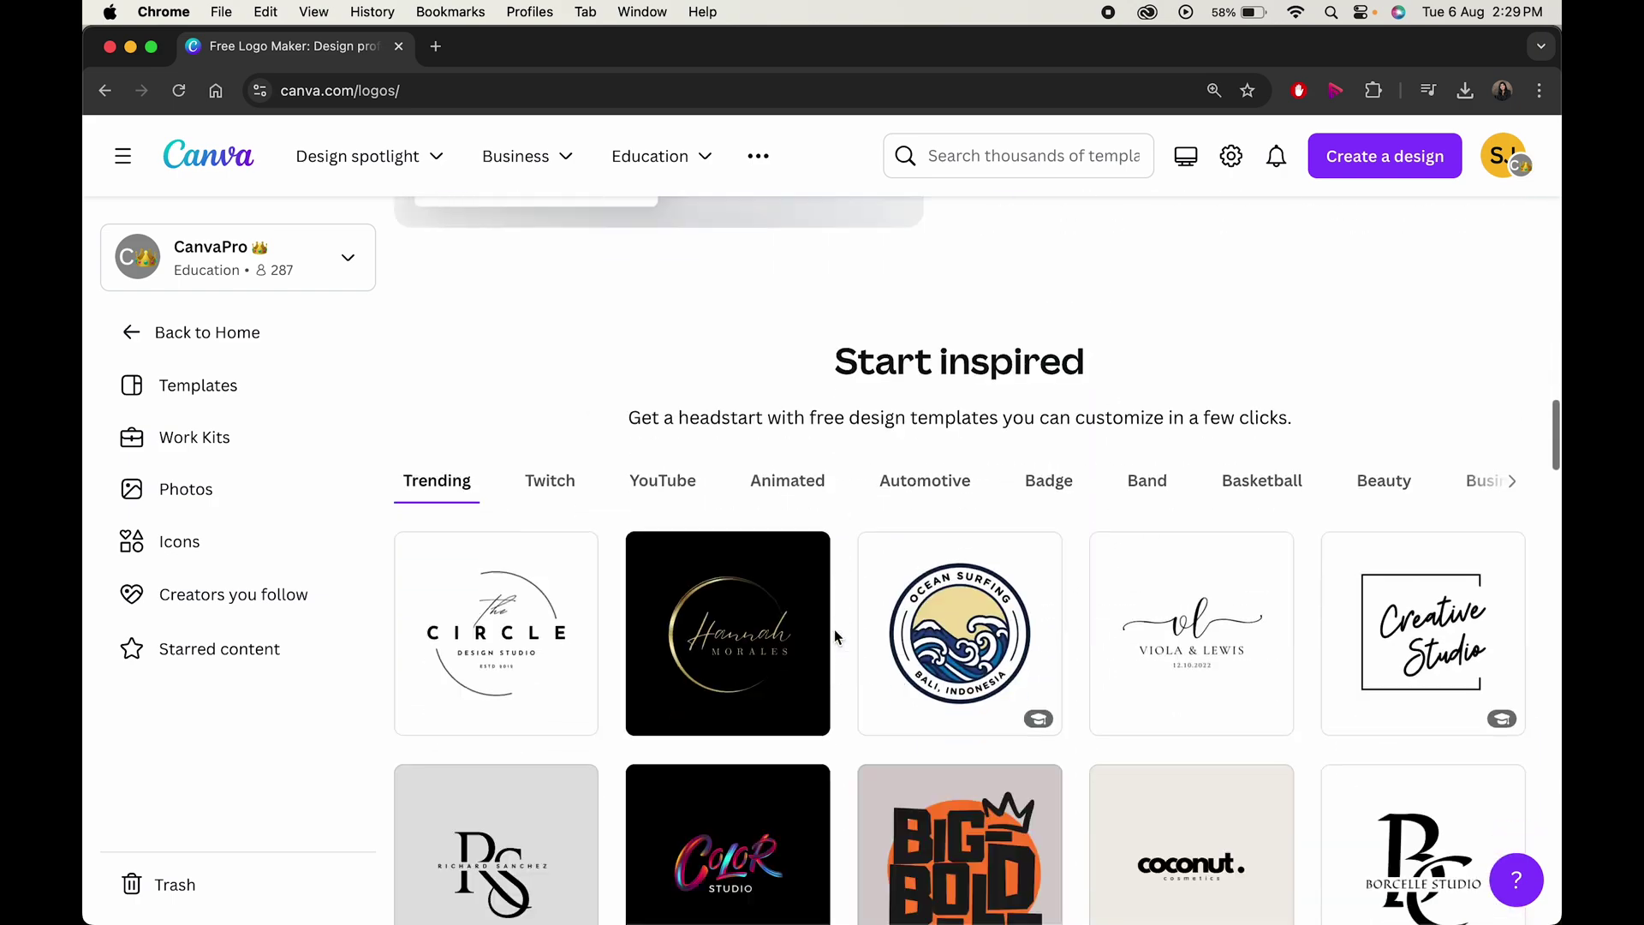
{"action": "left_click", "coordinate": [799, 484]}
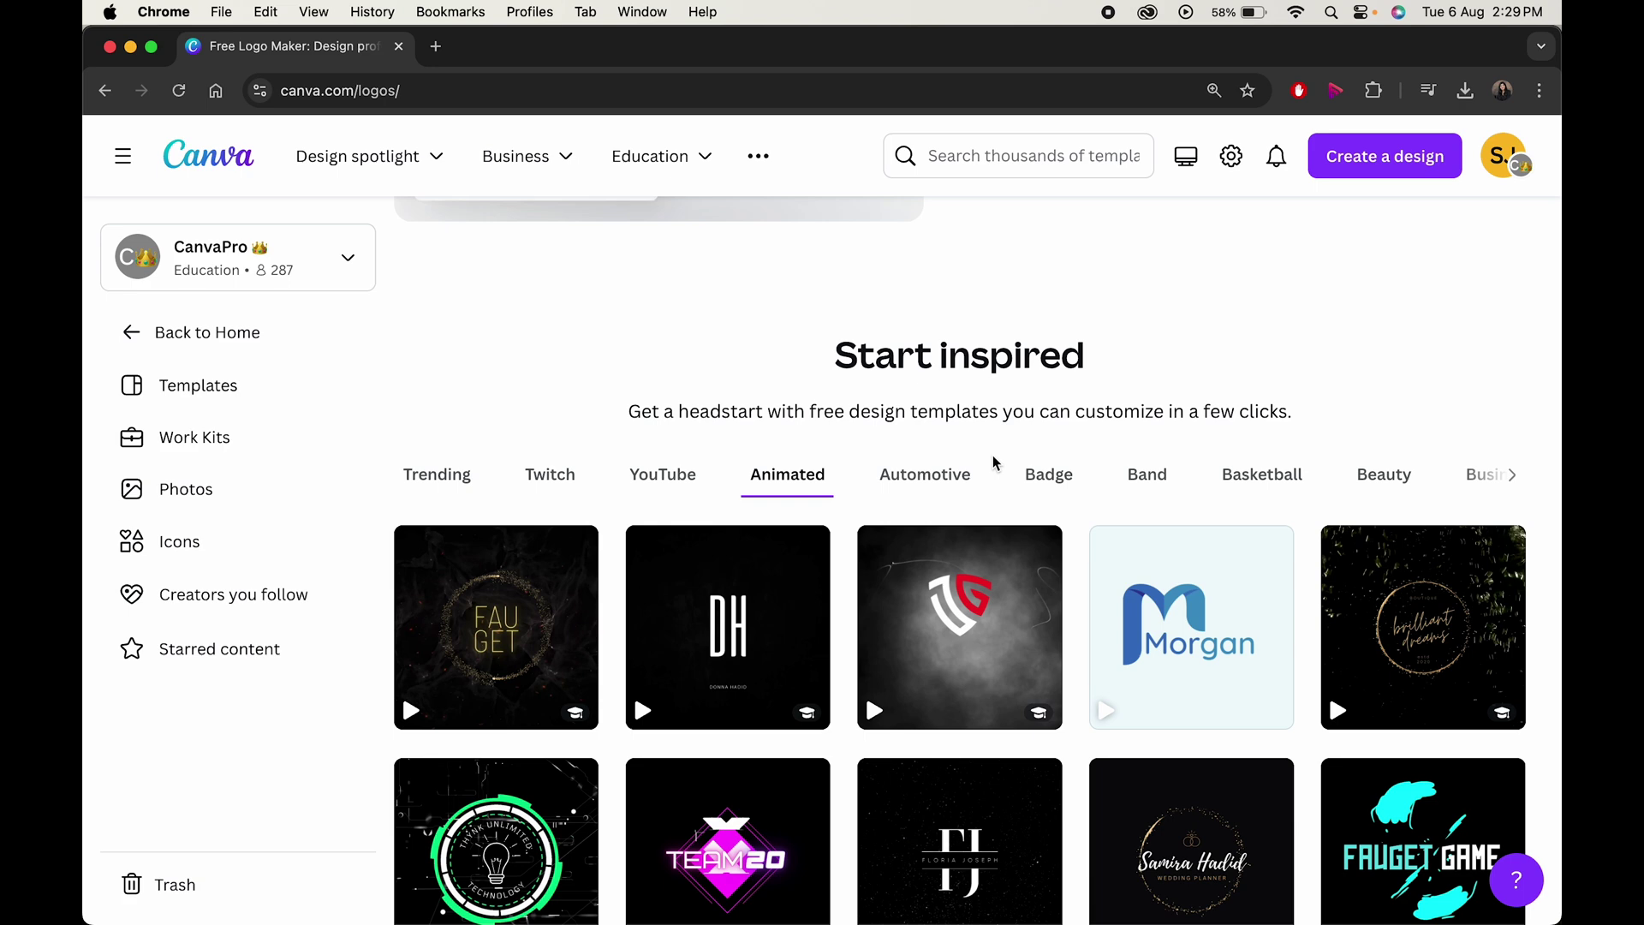
{"action": "scroll", "coordinate": [855, 657], "scroll_direction": "down", "scroll_amount": 4}
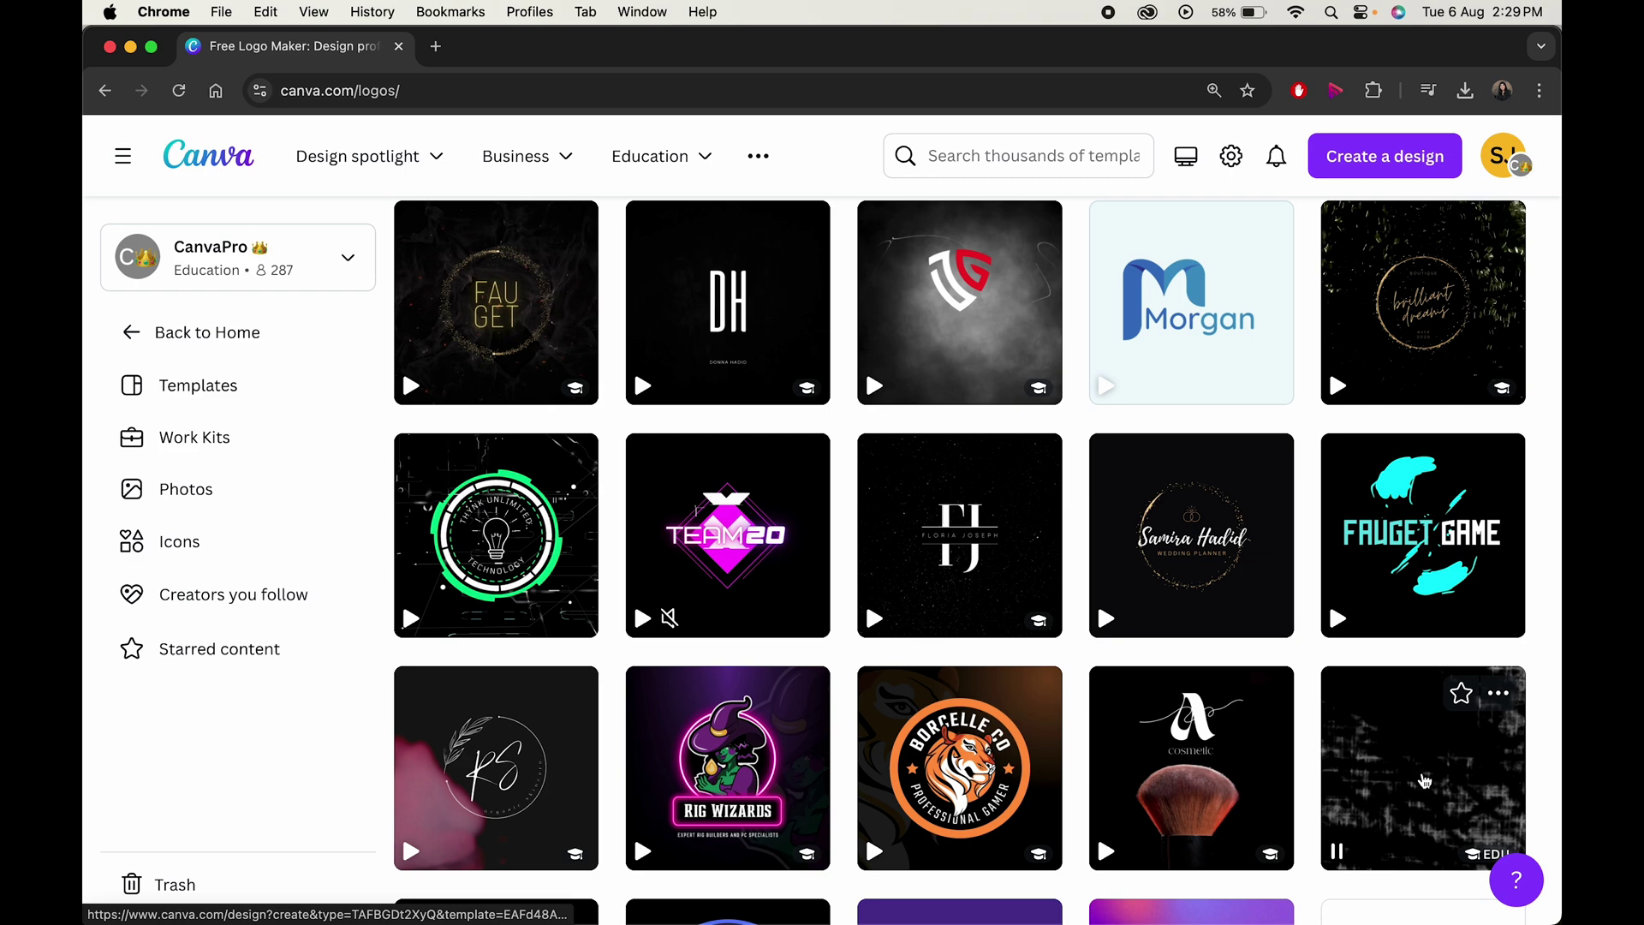
{"action": "scroll", "coordinate": [1071, 780], "scroll_direction": "down", "scroll_amount": 5}
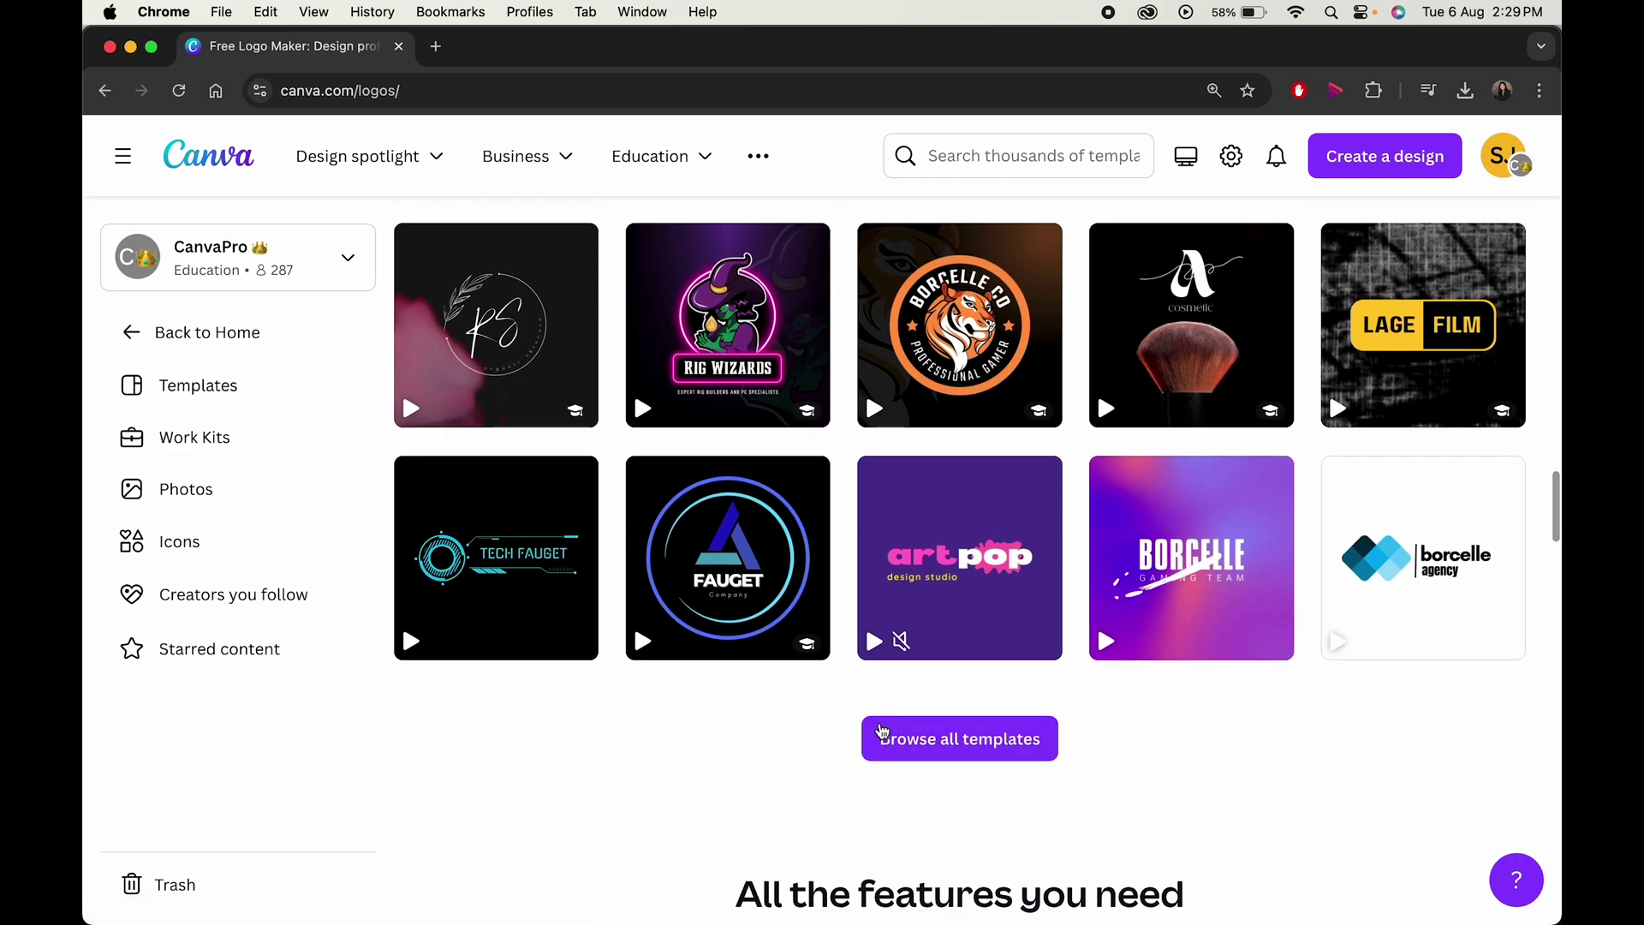
- Browse all animated logo templates and open Black White Green Modern Animated Logo
{"action": "left_click", "coordinate": [969, 742]}
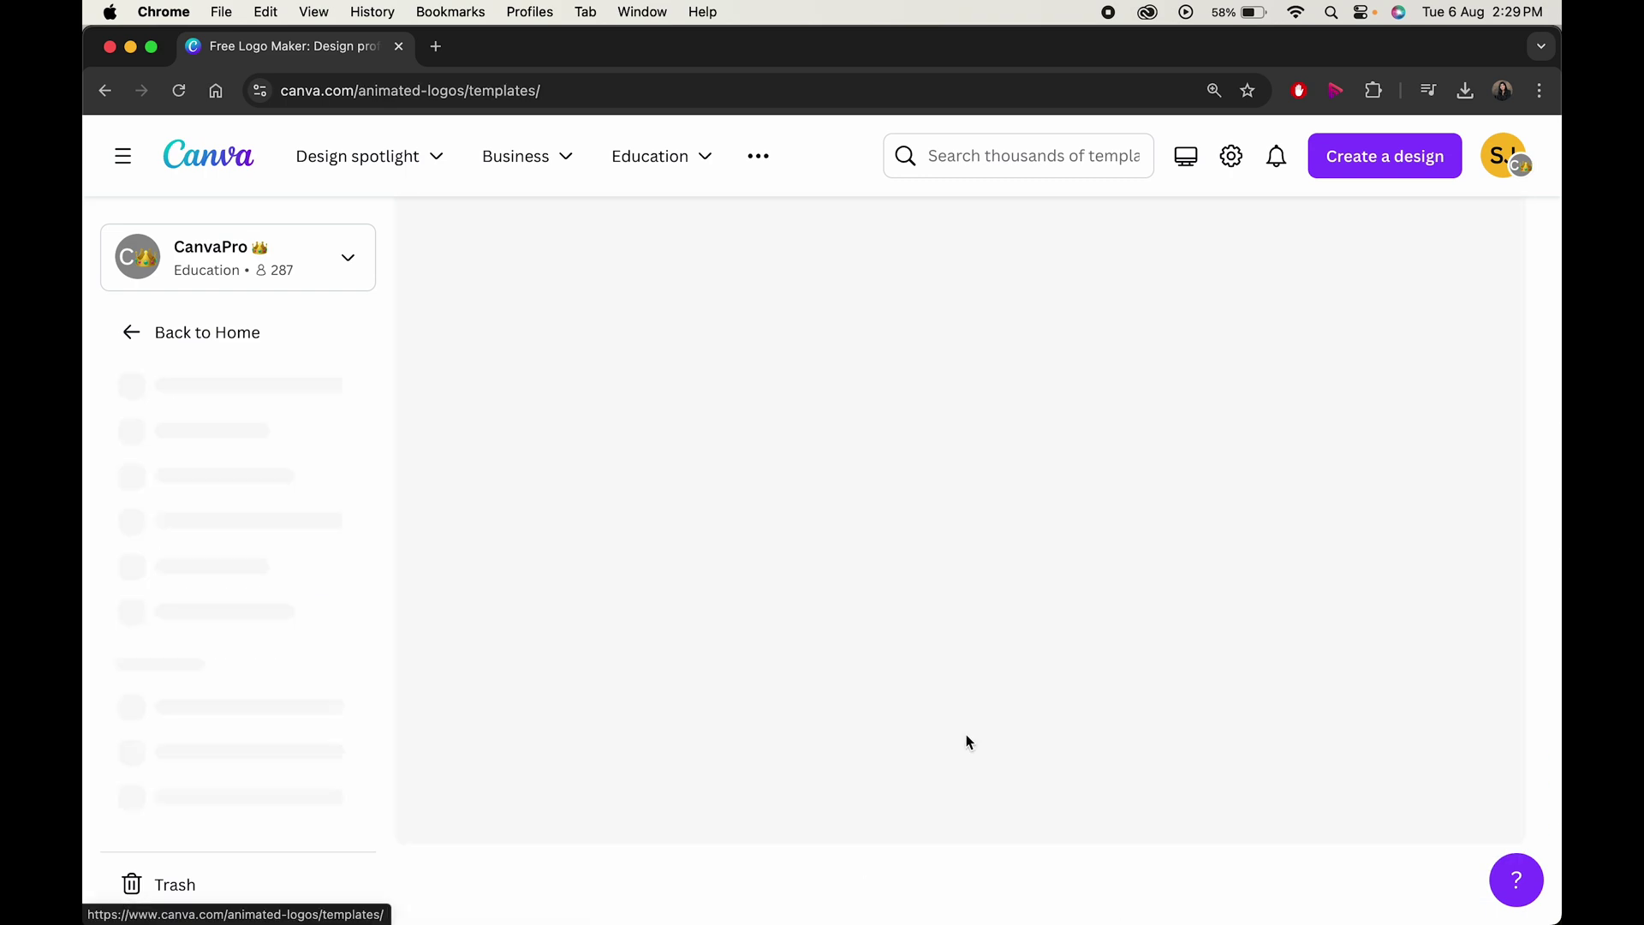
{"action": "scroll", "coordinate": [979, 820], "scroll_direction": "down", "scroll_amount": 14}
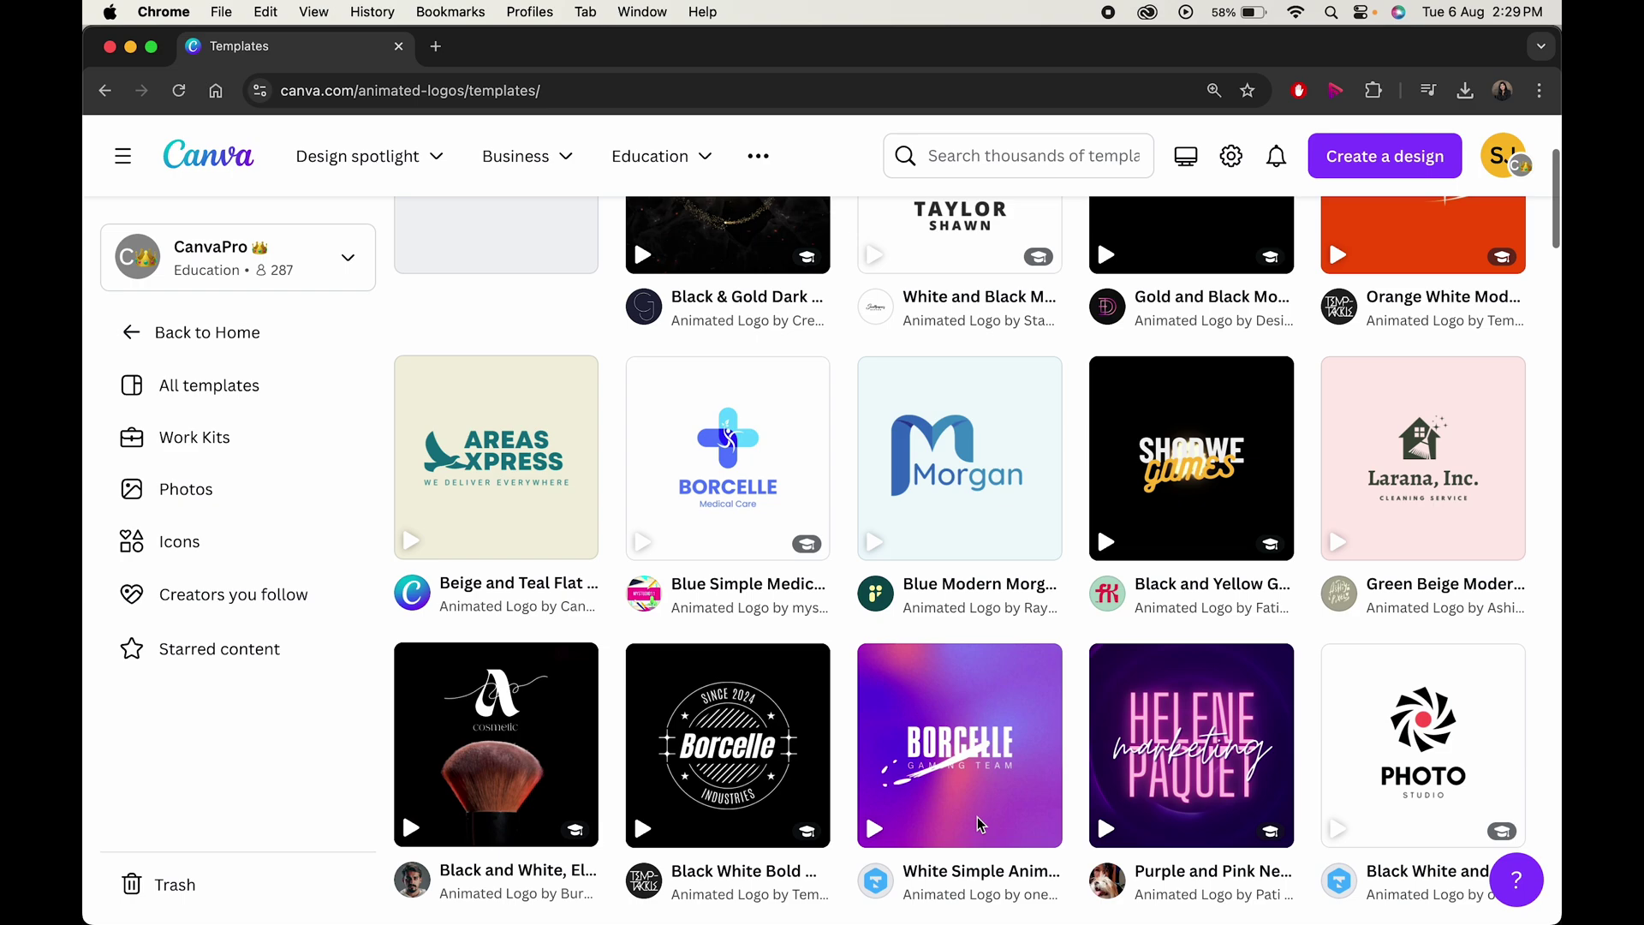
{"action": "scroll", "coordinate": [979, 817], "scroll_direction": "down", "scroll_amount": 14}
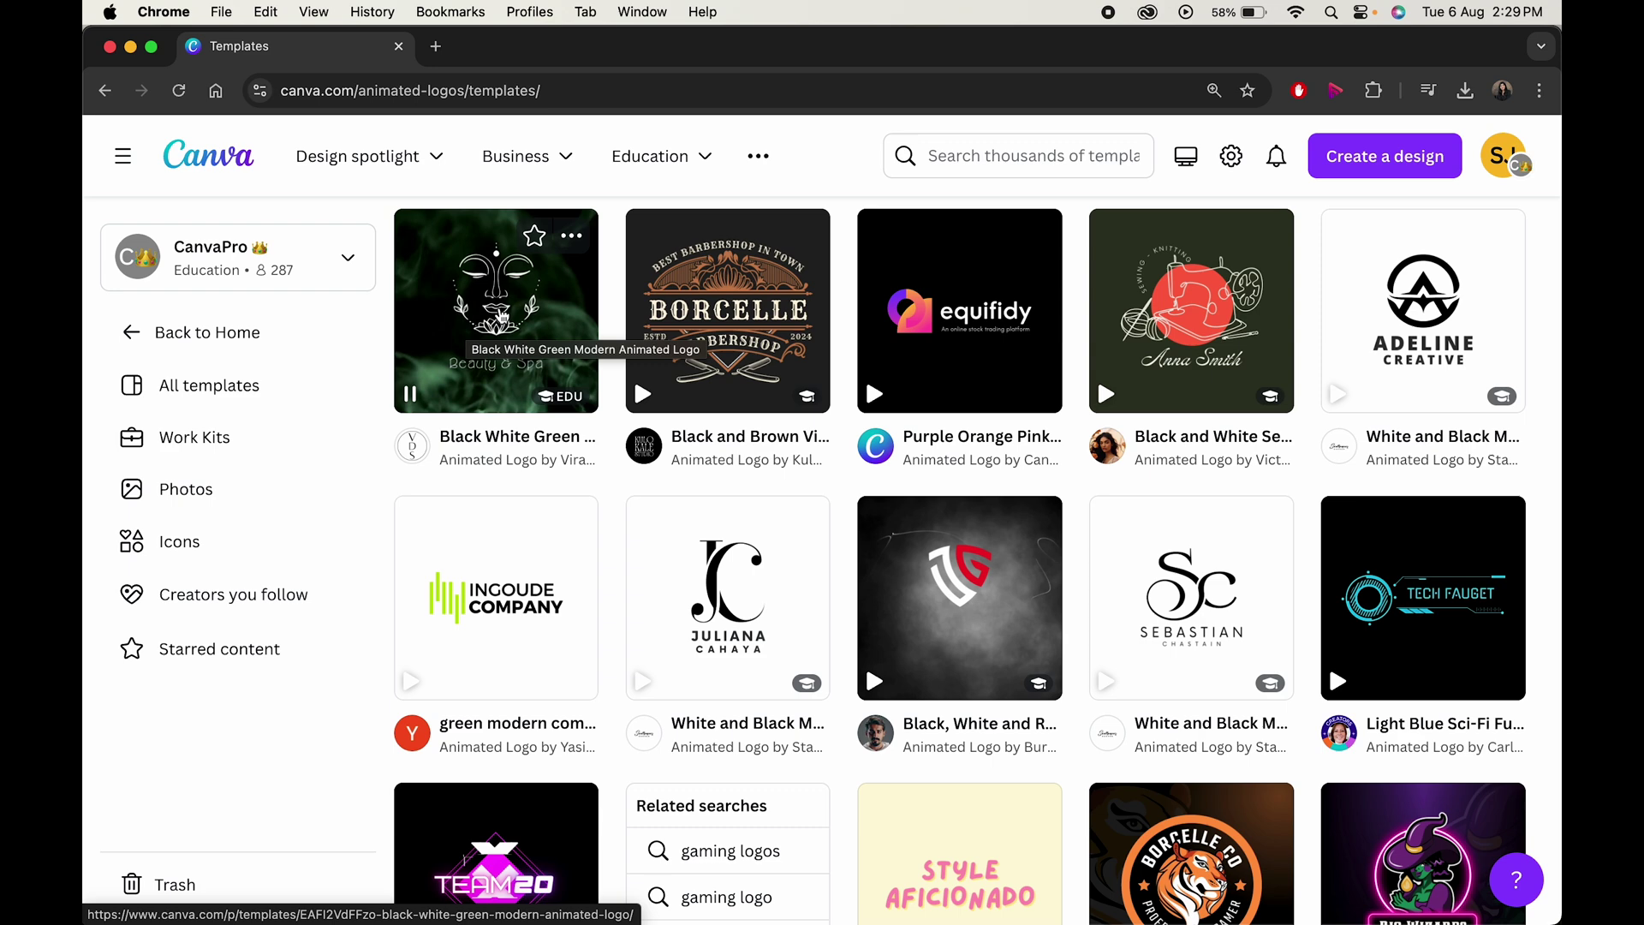
{"action": "scroll", "coordinate": [465, 390], "scroll_direction": "up", "scroll_amount": 1}
{"action": "left_click", "coordinate": [462, 449]}
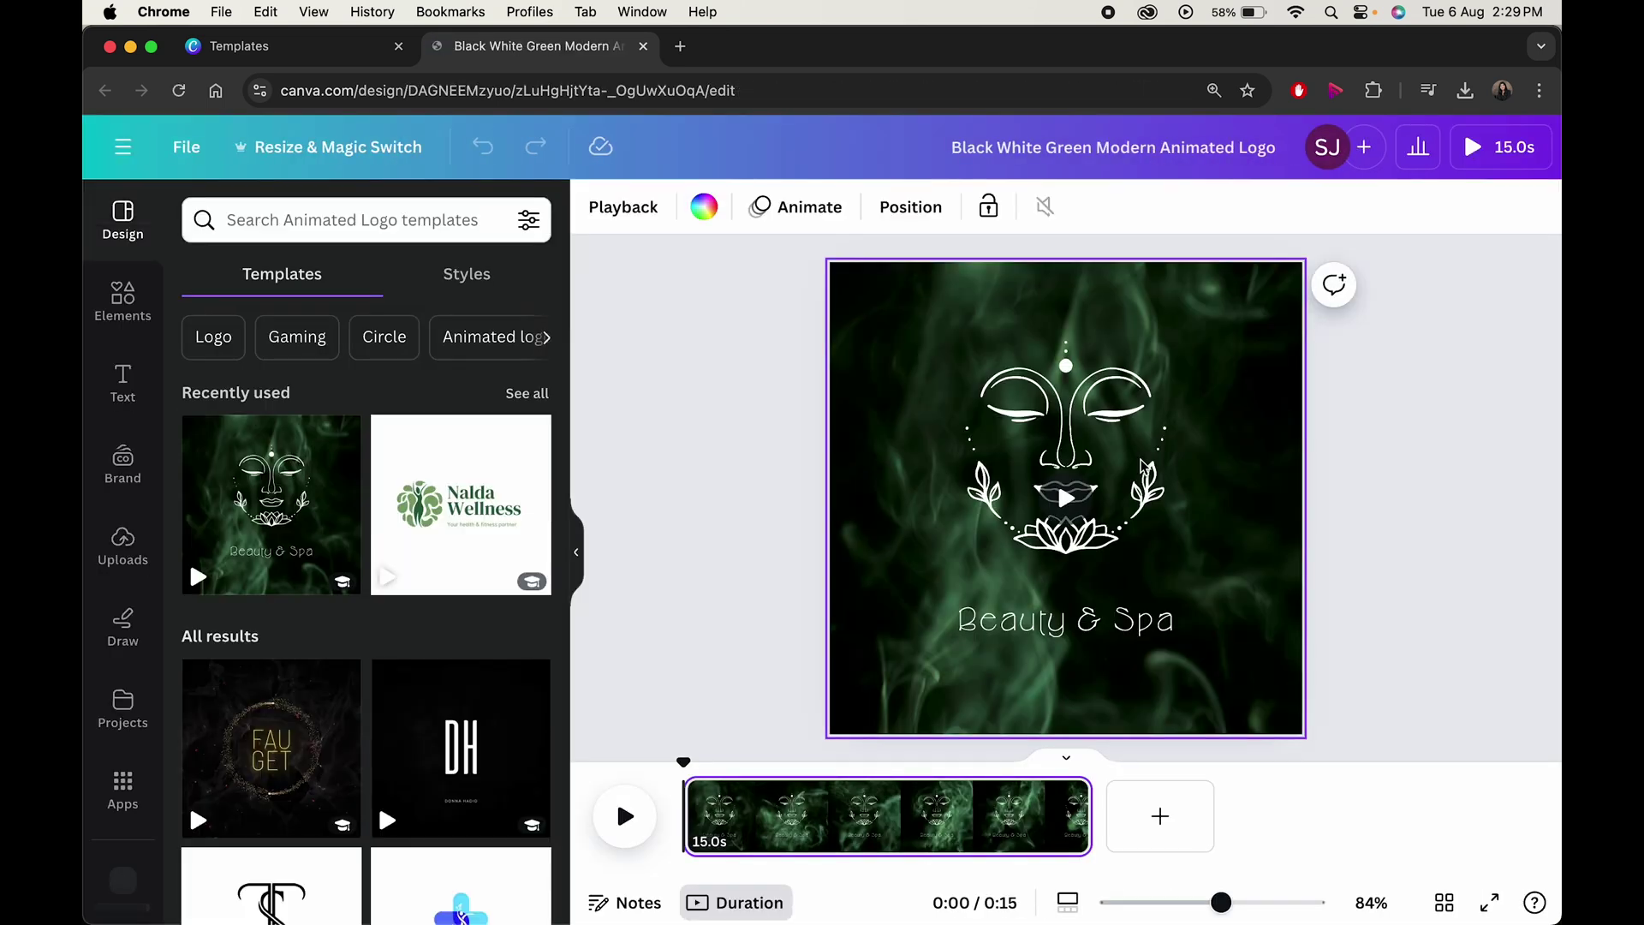
- Try a dark grey colour on the face graphic, then restore it to white
{"action": "left_click", "coordinate": [1074, 637]}
{"action": "left_click", "coordinate": [1039, 428]}
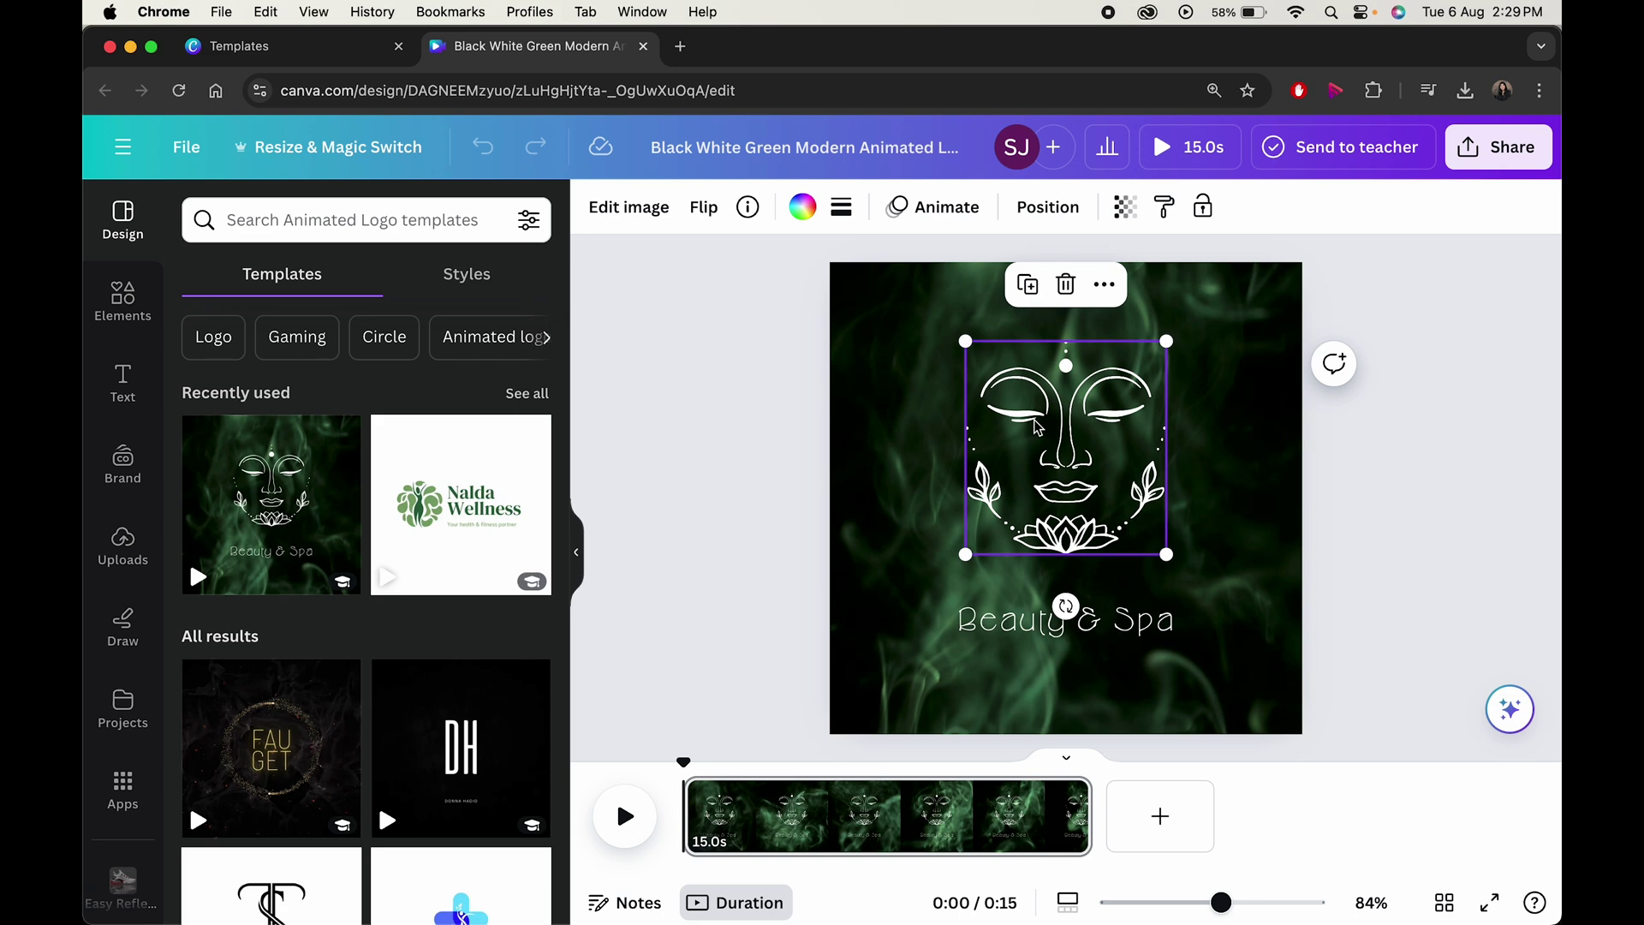
{"action": "left_click", "coordinate": [802, 206]}
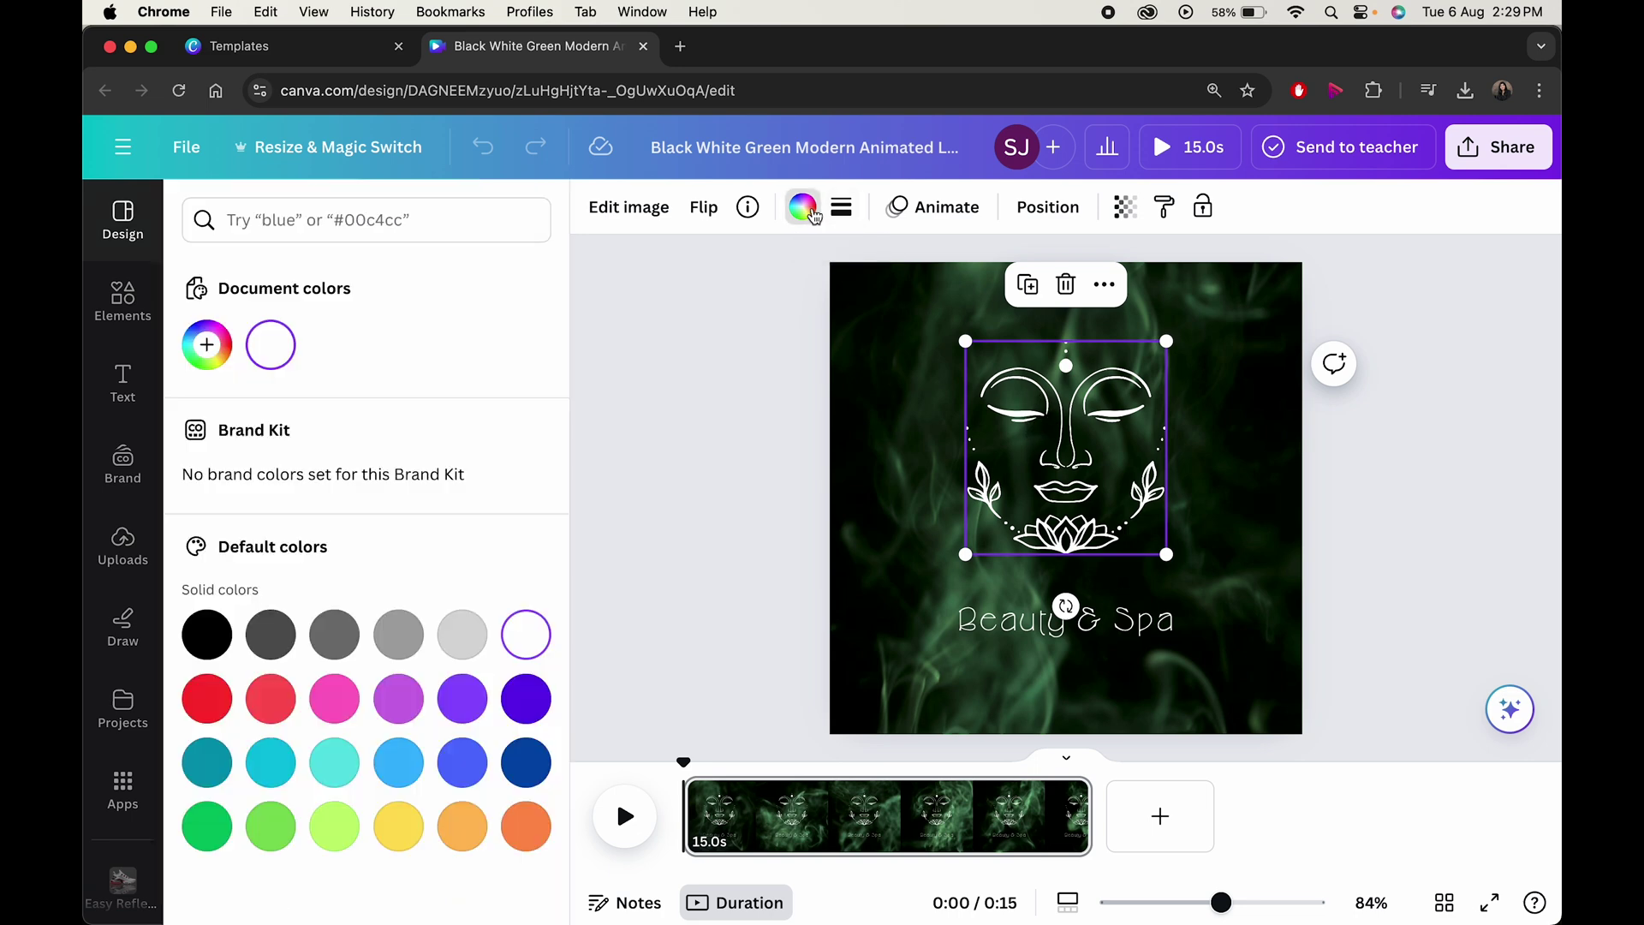
{"action": "left_click", "coordinate": [272, 638]}
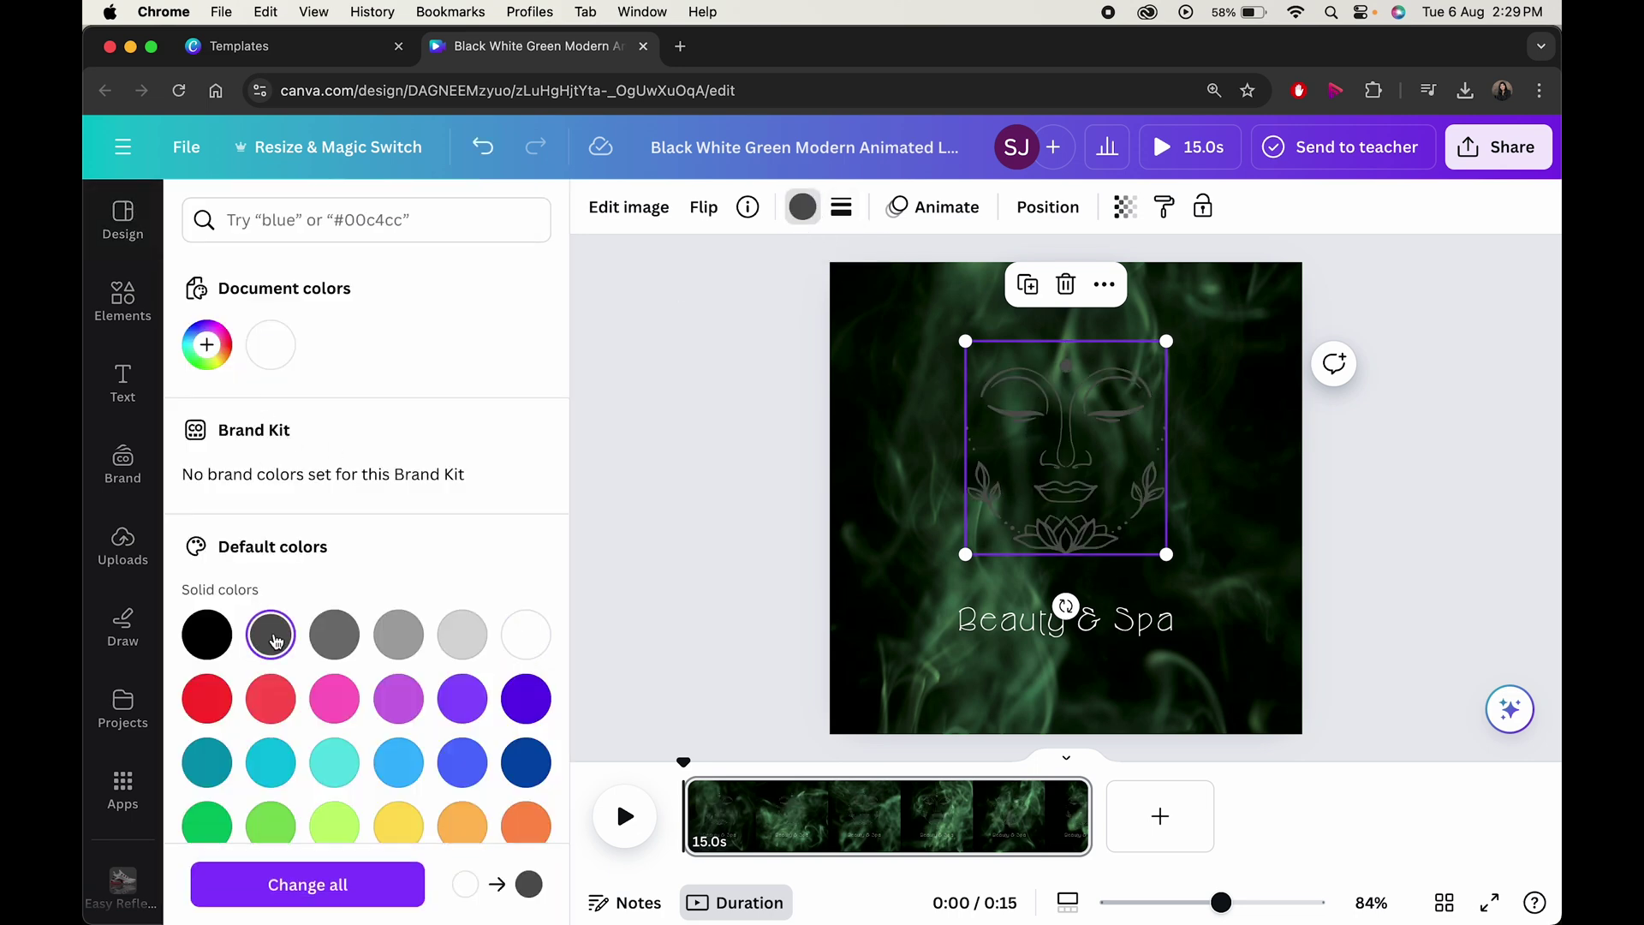
{"action": "left_click", "coordinate": [271, 351]}
{"action": "left_click", "coordinate": [752, 440]}
- Change the tagline from 'Beauty & Spa' to 'Renewal Reflections'
{"action": "left_click", "coordinate": [1162, 632]}
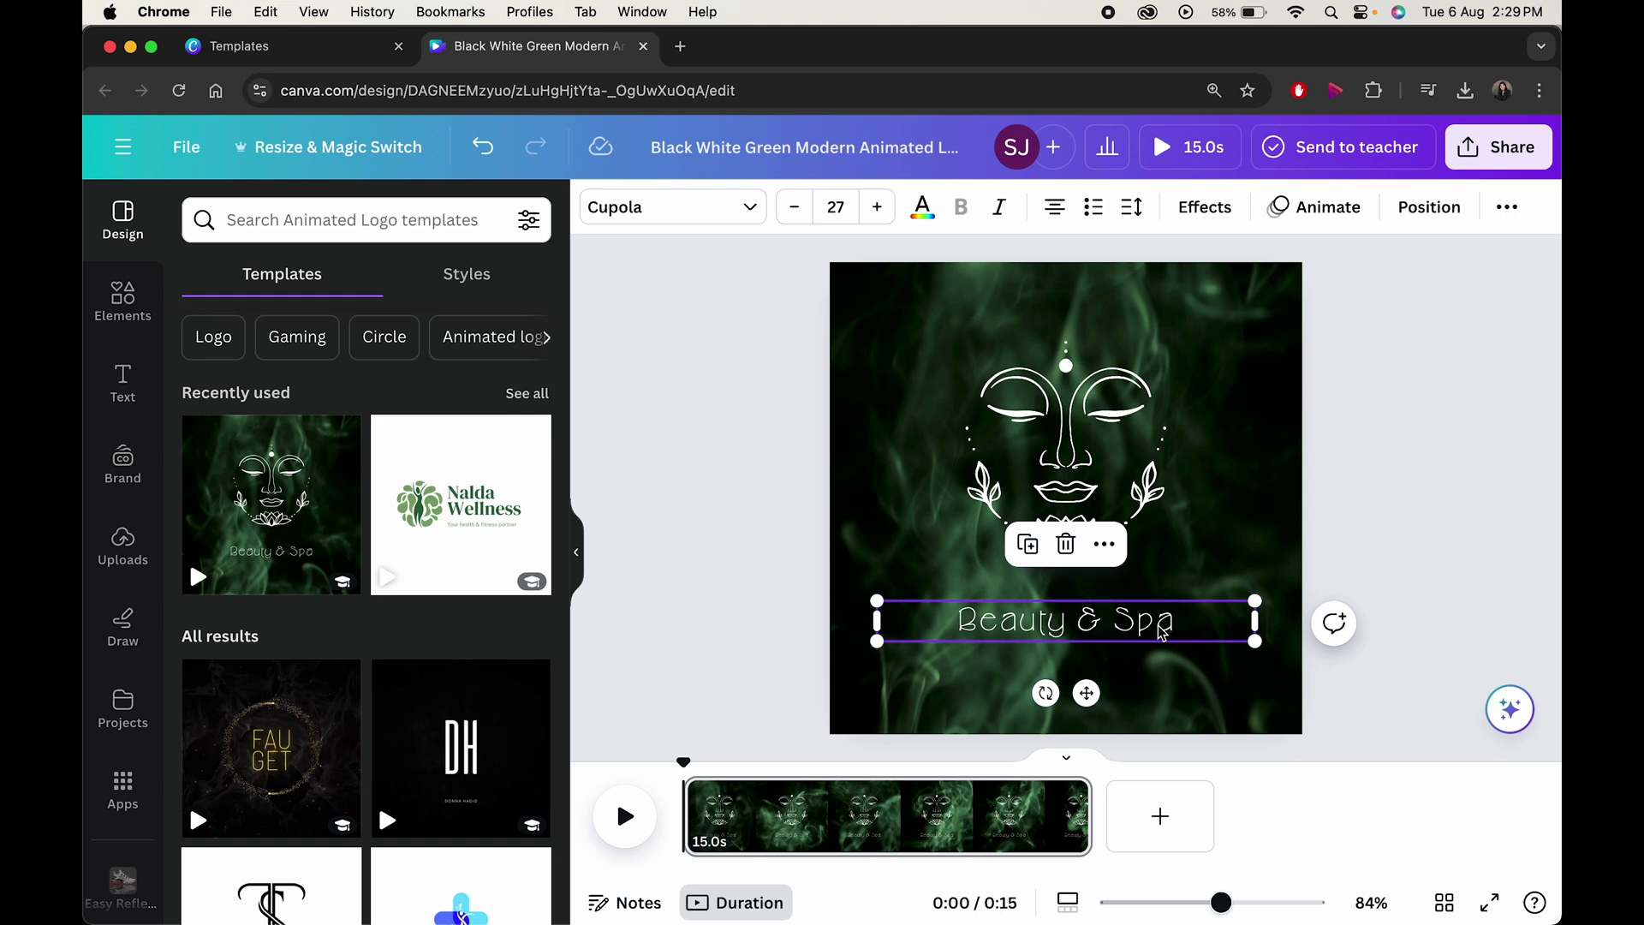
{"action": "double_click", "coordinate": [1163, 632]}
{"action": "type", "text": "Renewal Refle"}
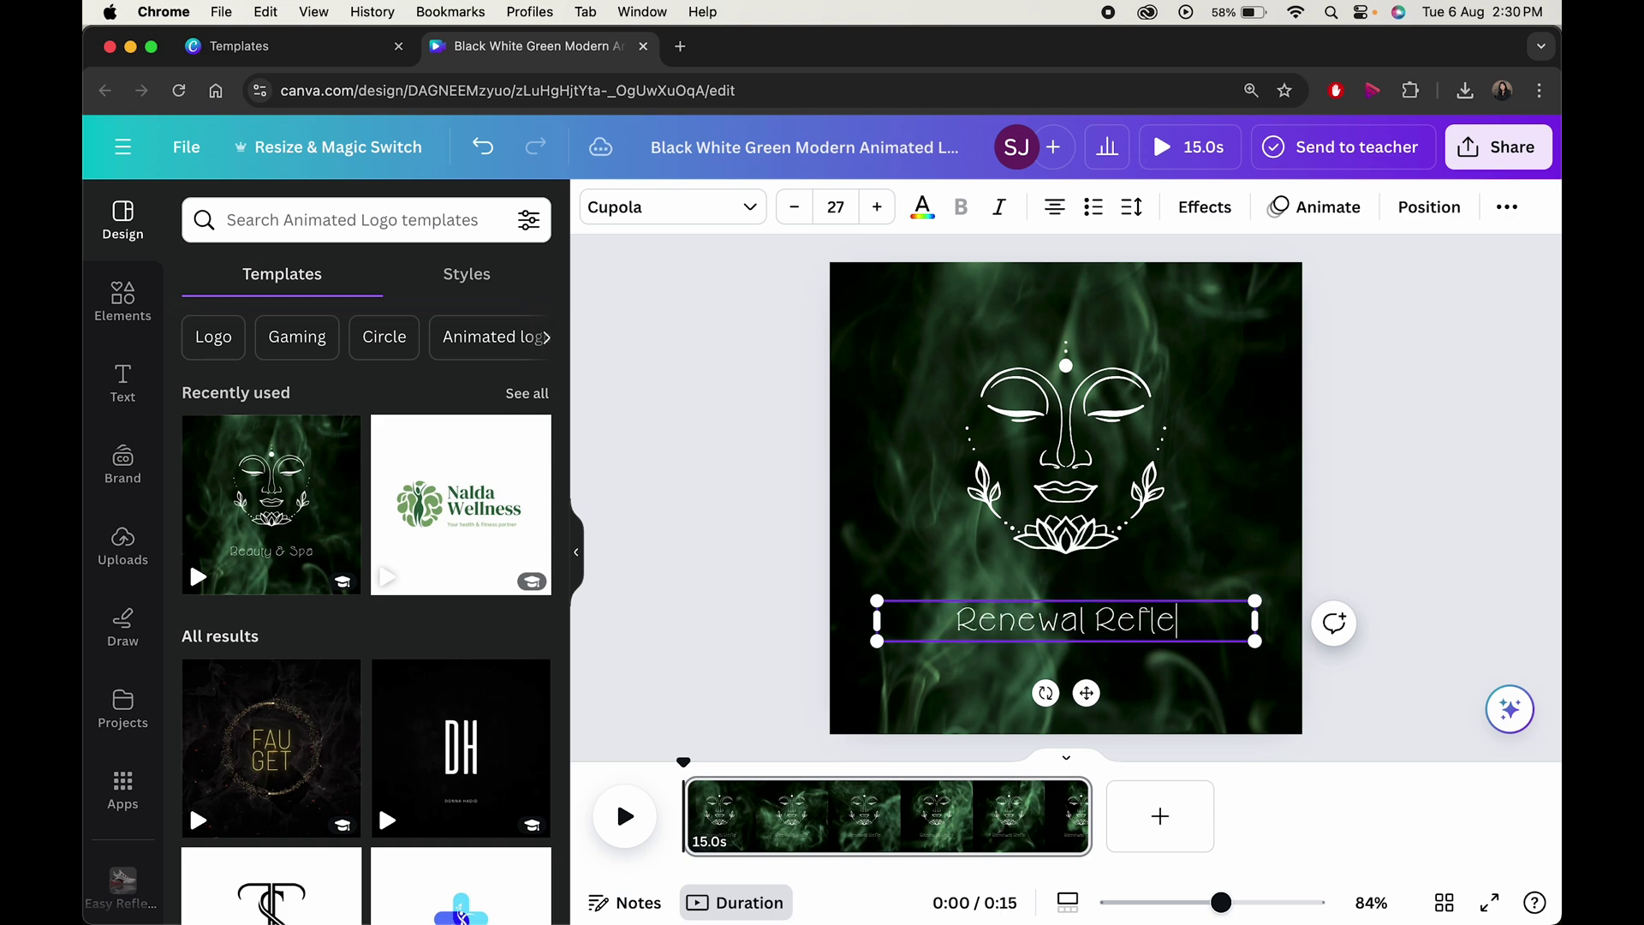
{"action": "type", "text": "ctions"}
{"action": "key", "text": "Escape"}
- Try Lumberjack and Brittany fonts on the tagline, revert to Cupola, and preview the animation
{"action": "left_click", "coordinate": [672, 206]}
{"action": "left_click", "coordinate": [287, 537]}
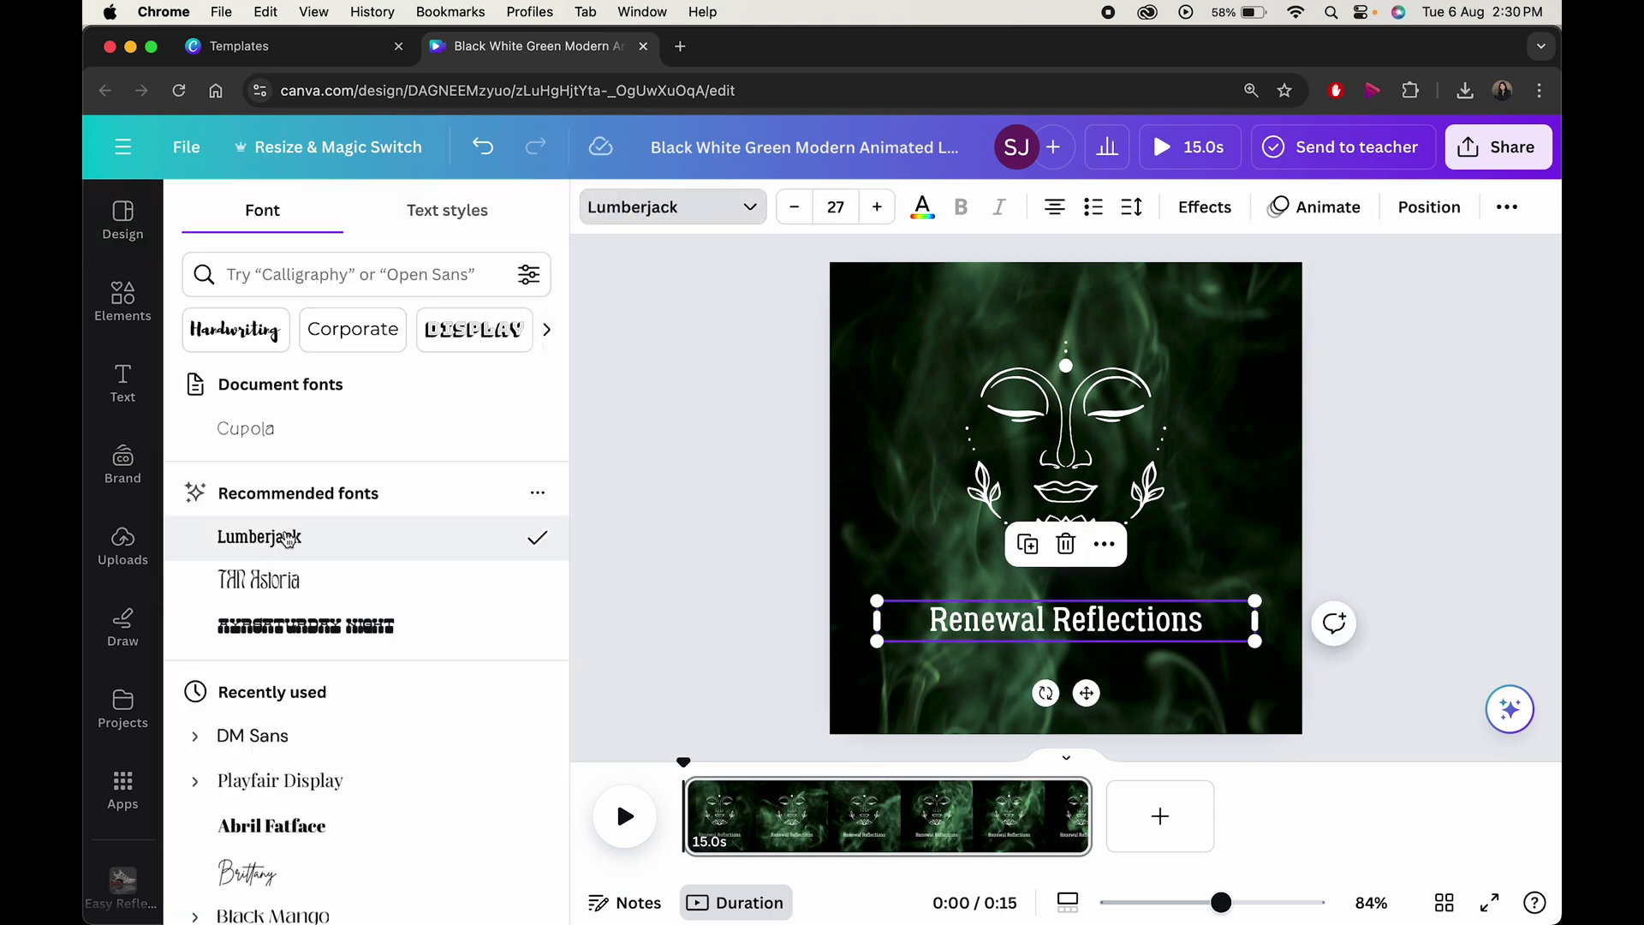
{"action": "left_click", "coordinate": [257, 872]}
{"action": "left_click", "coordinate": [302, 432]}
{"action": "left_click", "coordinate": [1134, 443]}
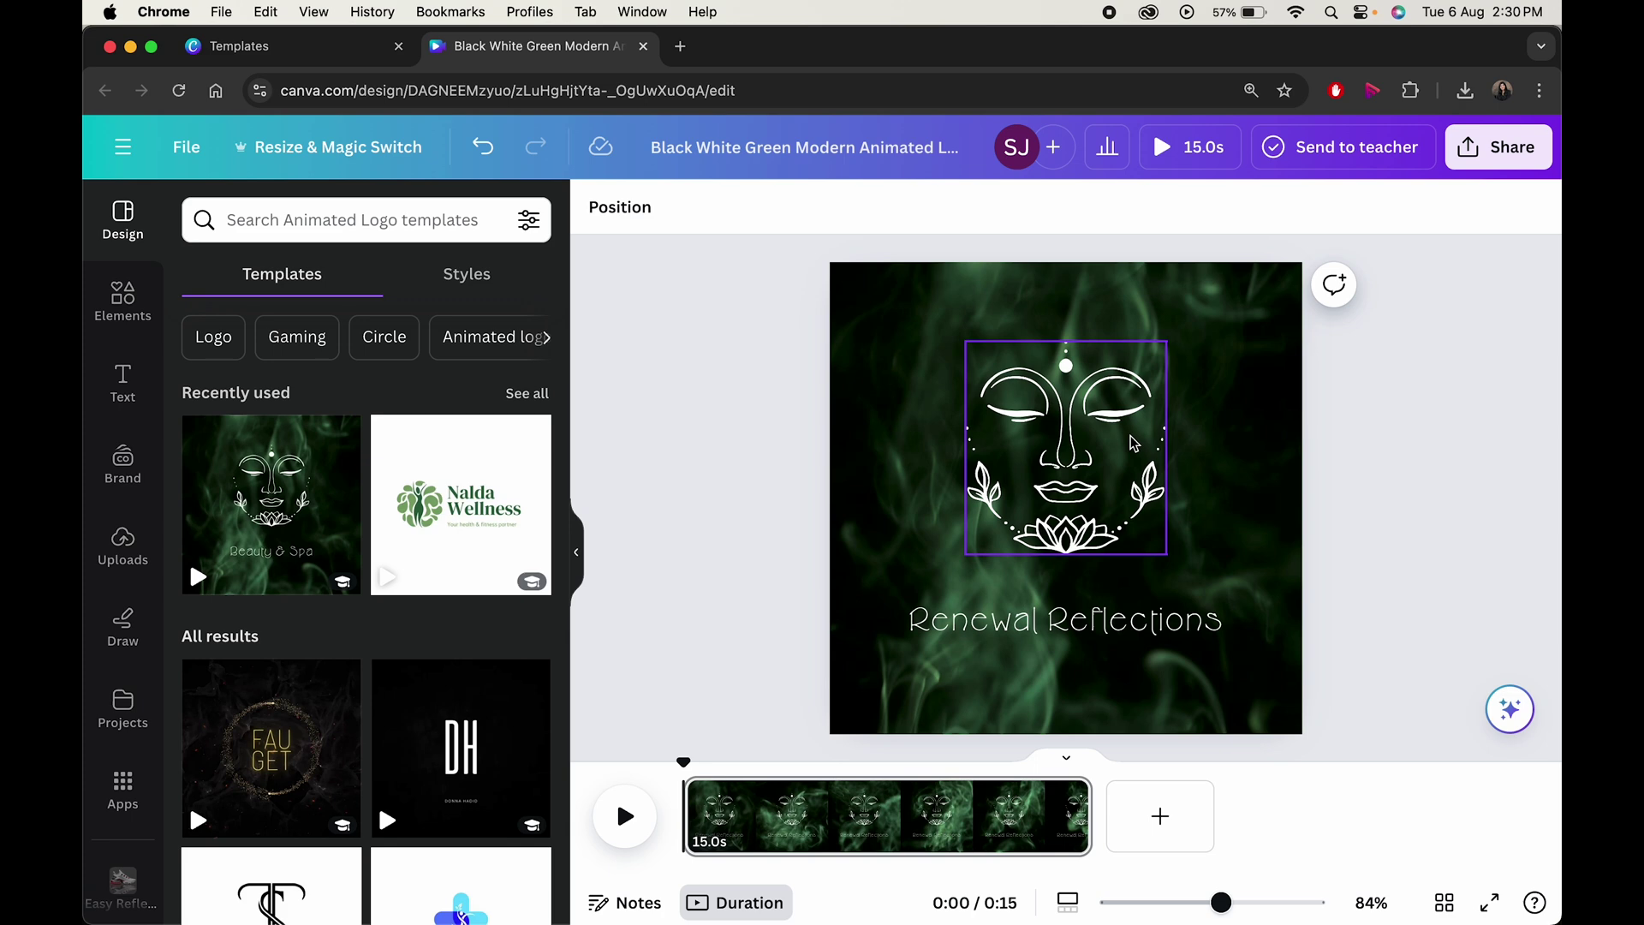
{"action": "left_click", "coordinate": [628, 827]}
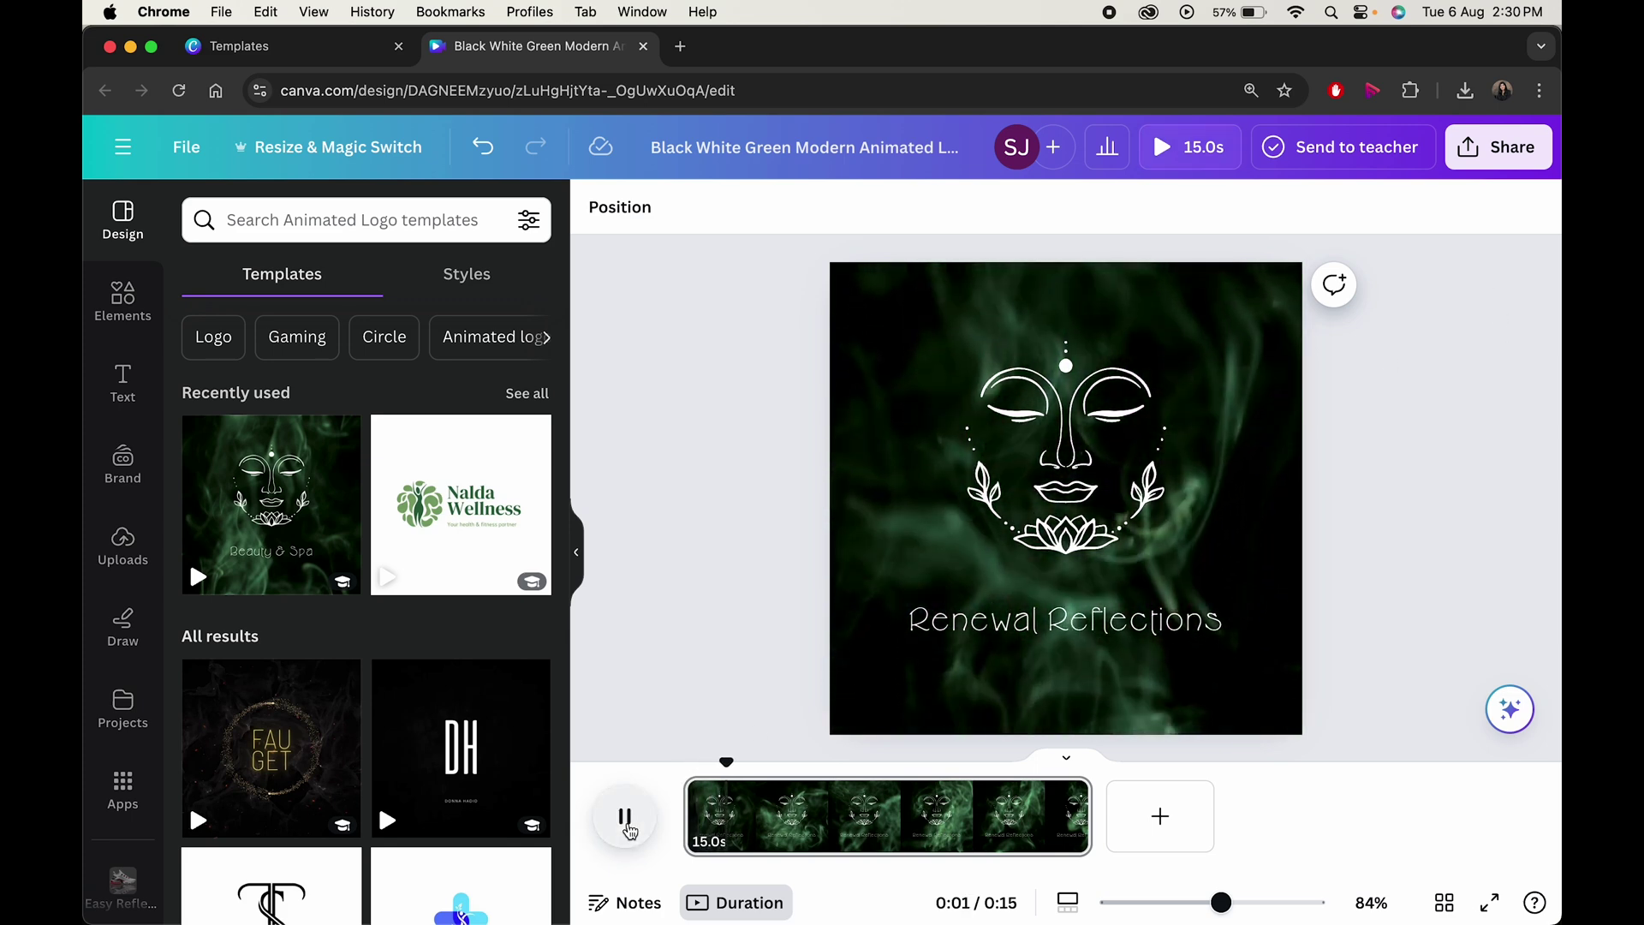
- Stop the preview and browse animation choices for the face graphic
{"action": "left_click", "coordinate": [627, 829]}
{"action": "left_click", "coordinate": [1029, 464]}
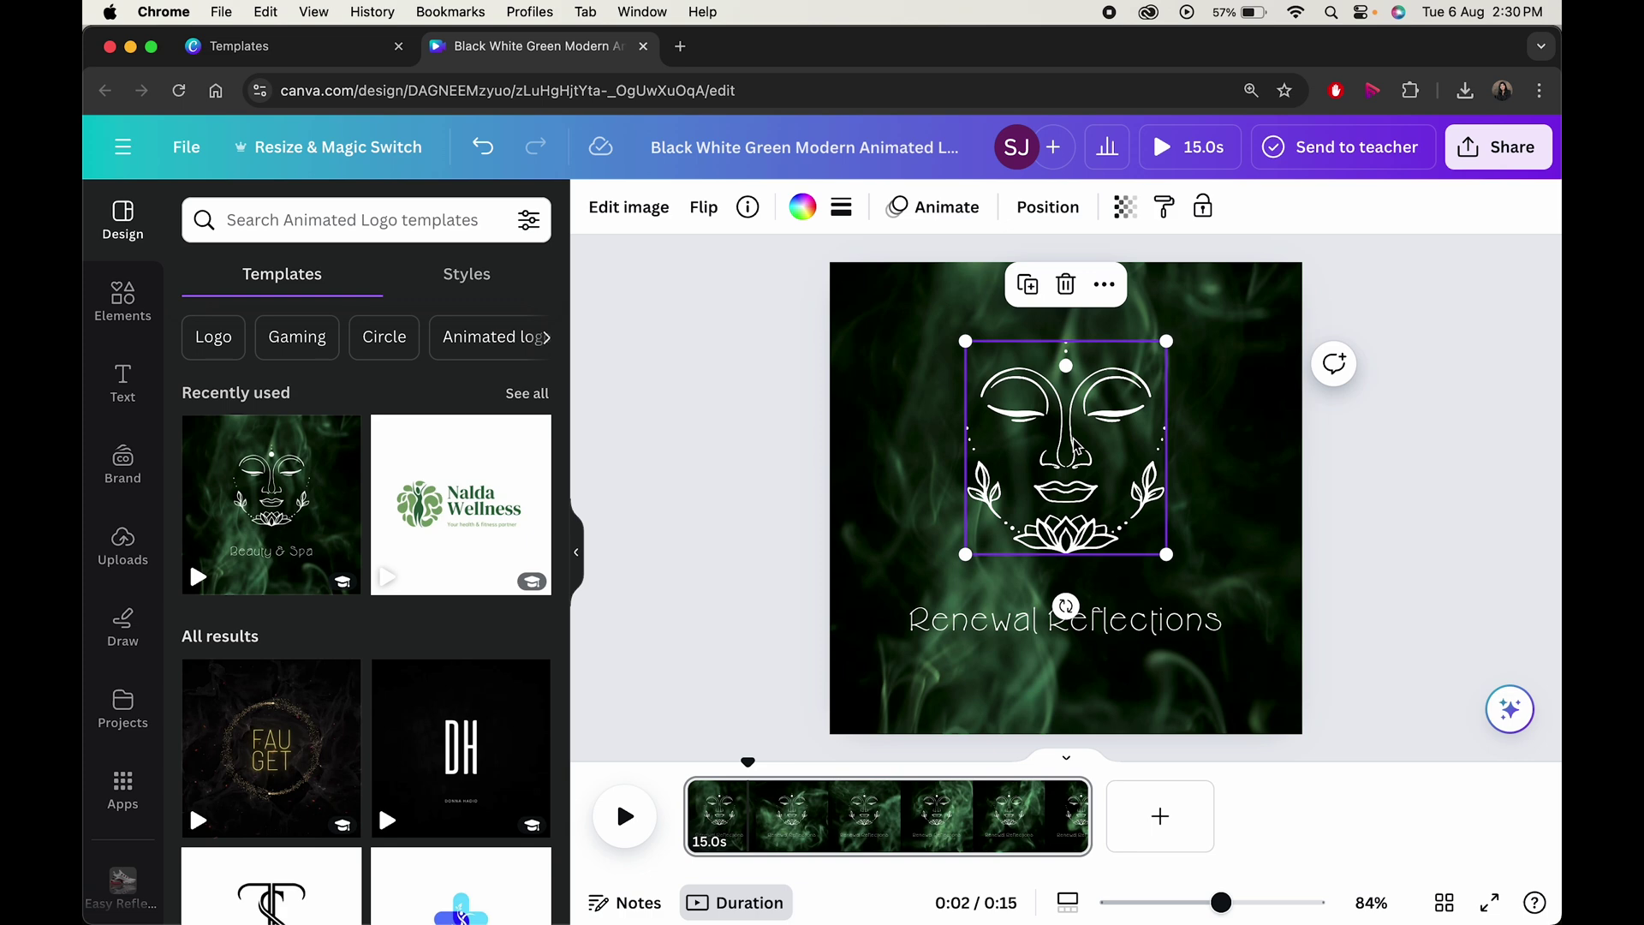
{"action": "left_click", "coordinate": [930, 210]}
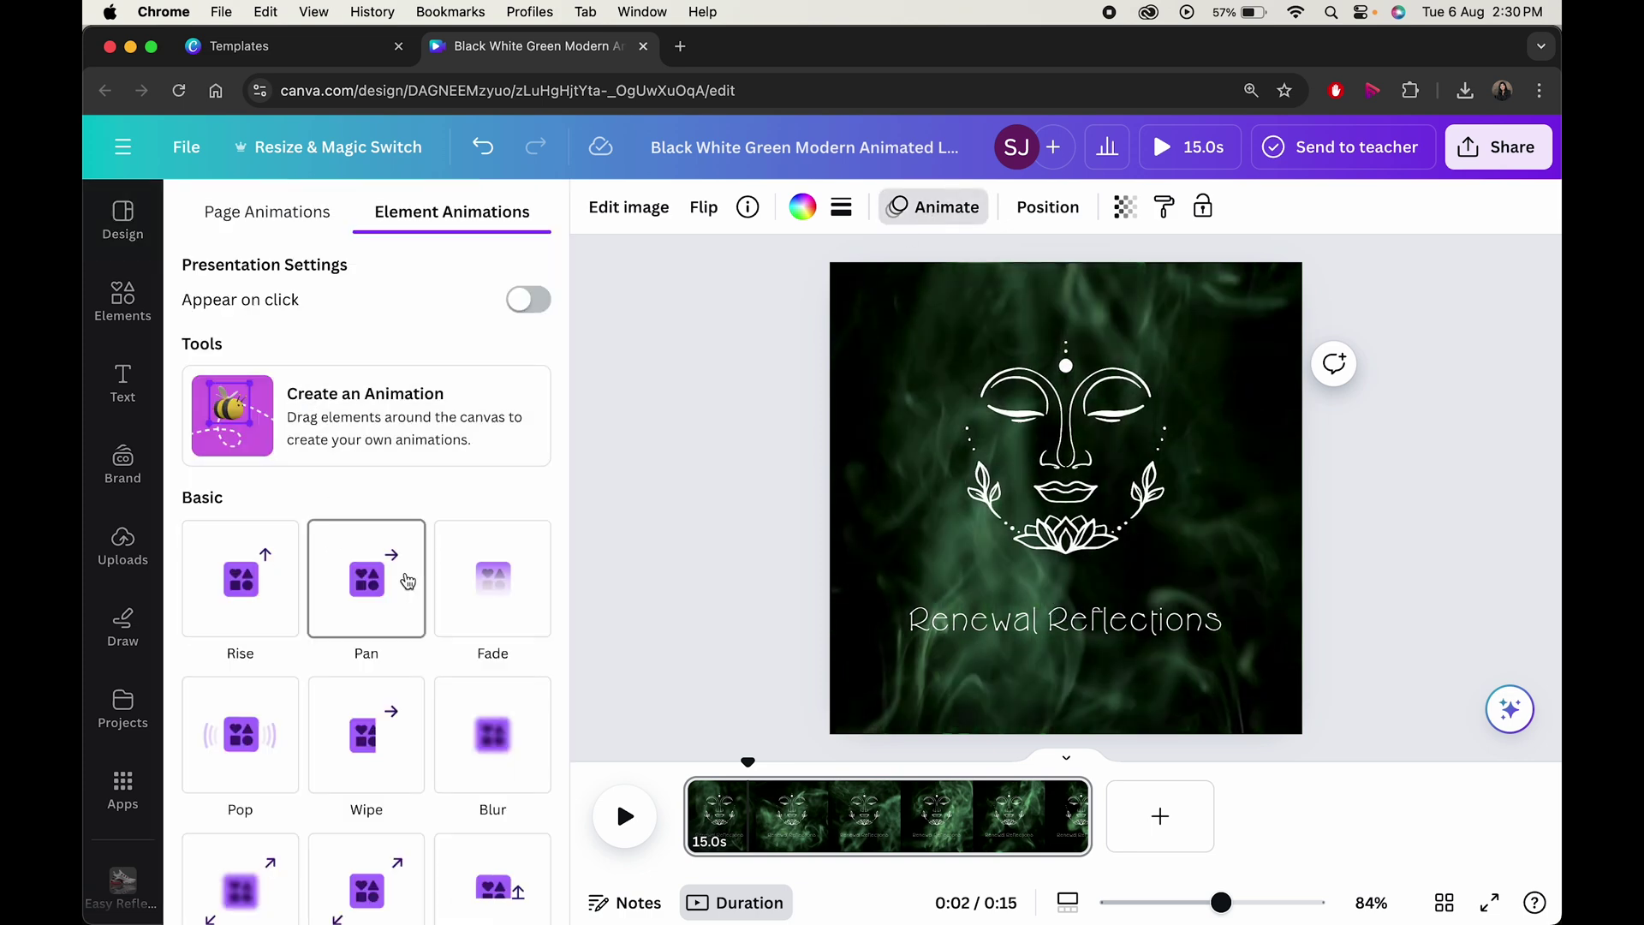
{"action": "scroll", "coordinate": [244, 736], "scroll_direction": "down", "scroll_amount": 3}
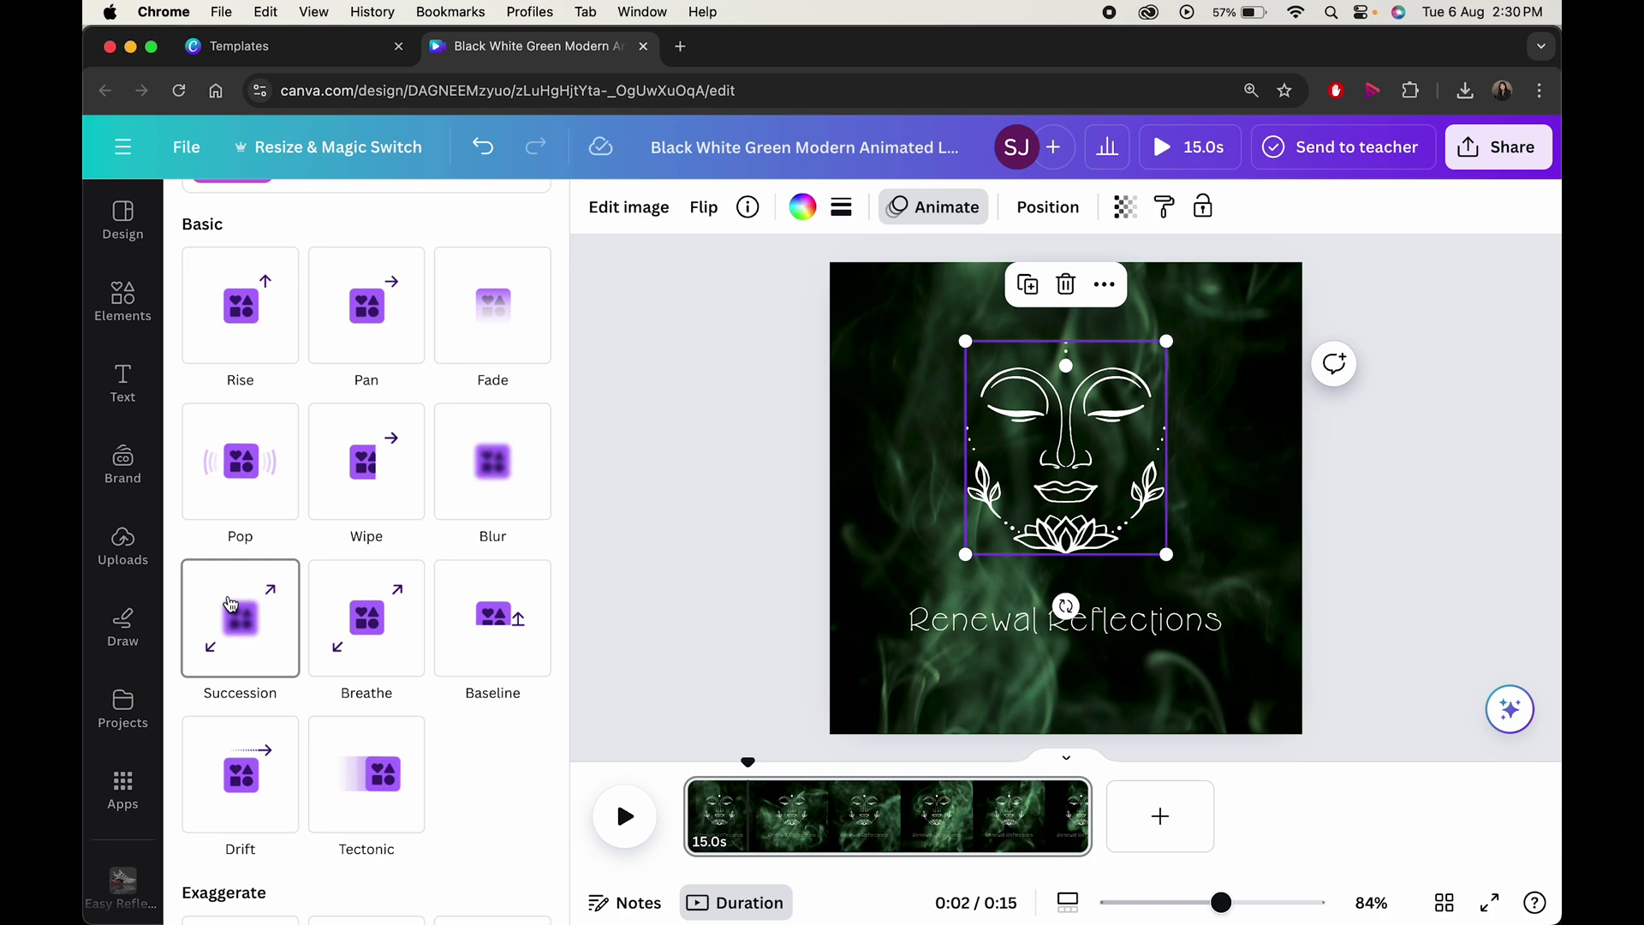
{"action": "left_click", "coordinate": [1047, 579]}
- Apply Breathe to the face and Renewal Reflections text and trim the video to 5.2 s
{"action": "left_click", "coordinate": [1054, 619], "text": "shift"}
{"action": "left_click", "coordinate": [1426, 206]}
{"action": "scroll", "coordinate": [206, 621], "scroll_direction": "down", "scroll_amount": 4}
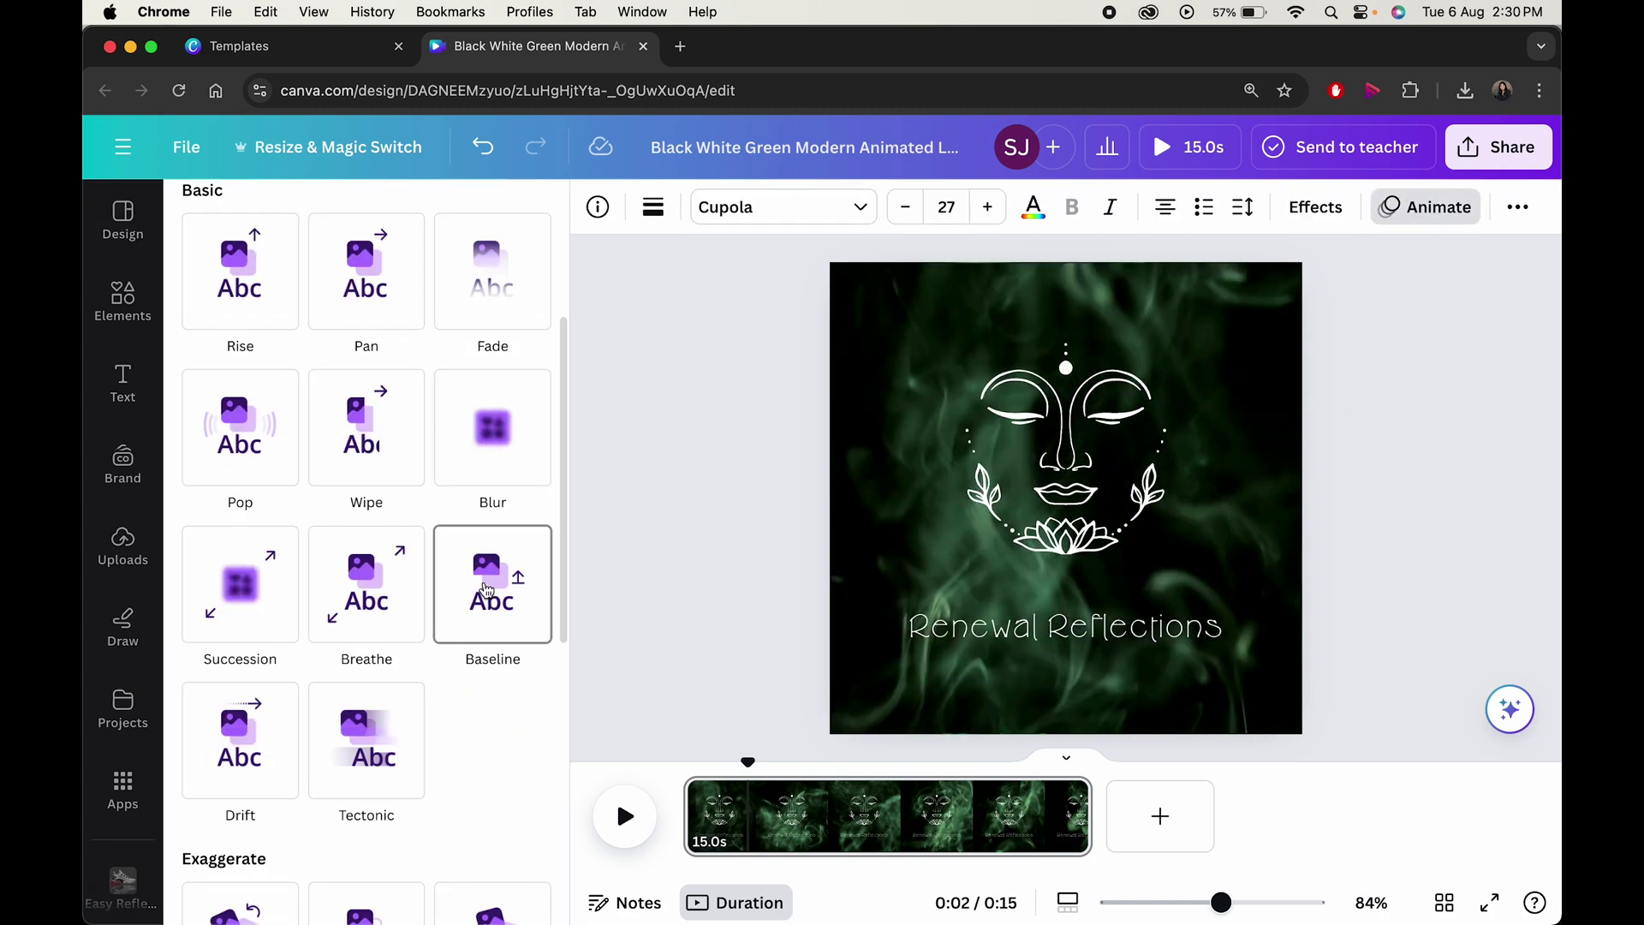
{"action": "left_click", "coordinate": [367, 591]}
{"action": "left_click", "coordinate": [631, 835]}
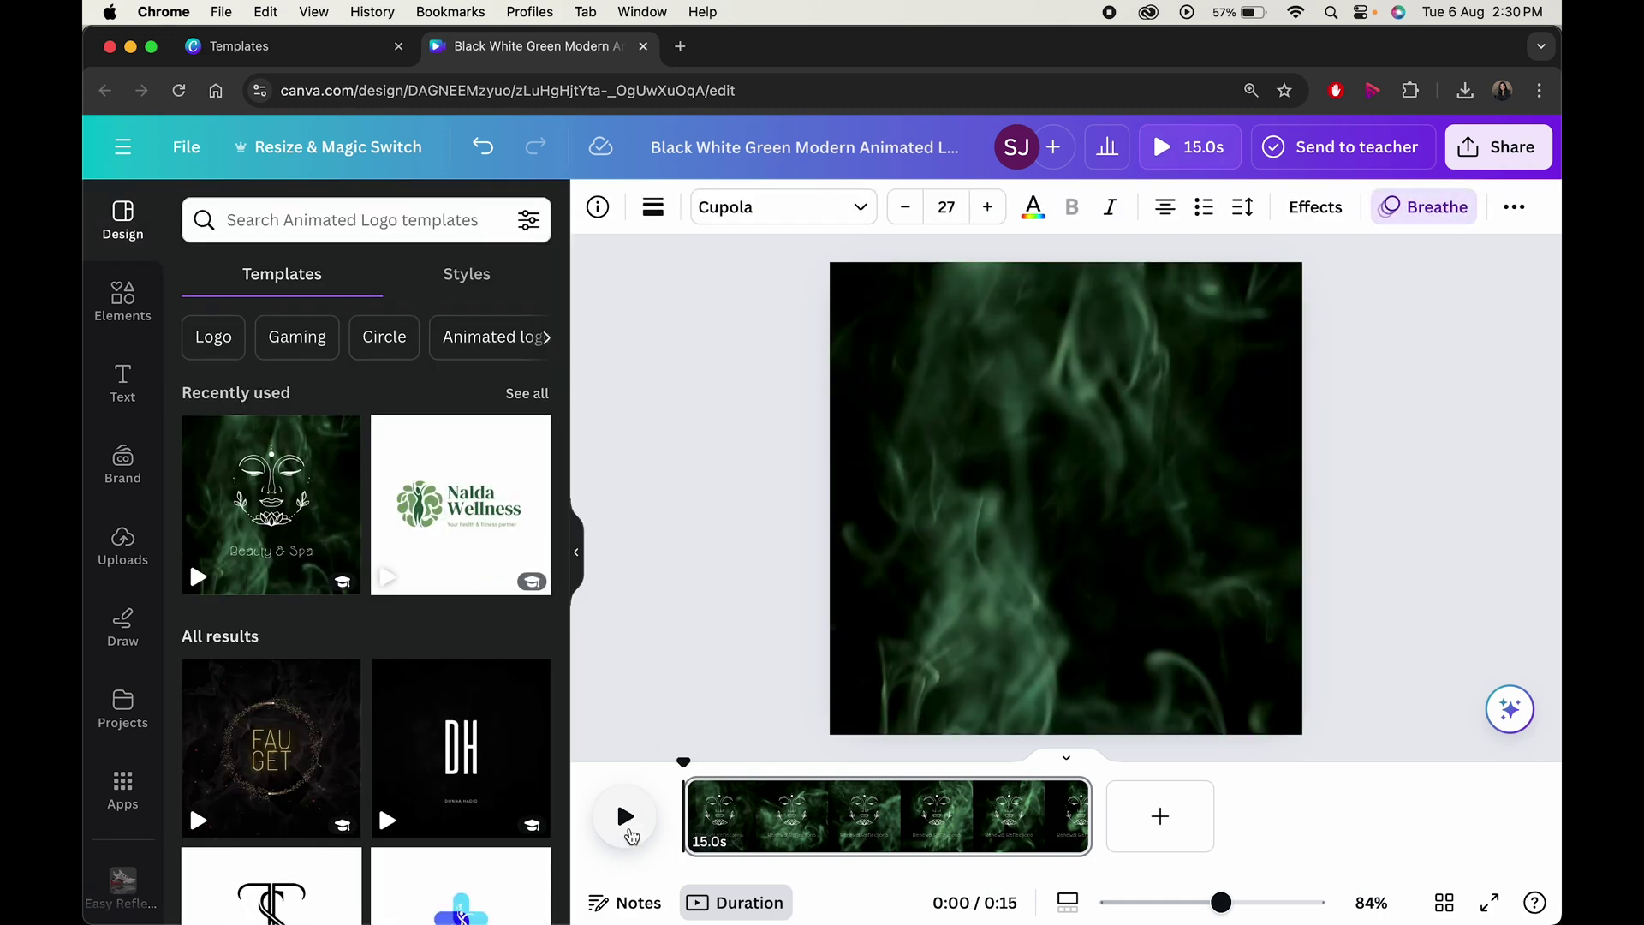
{"action": "left_click_drag", "start_coordinate": [1087, 822], "coordinate": [826, 822]}
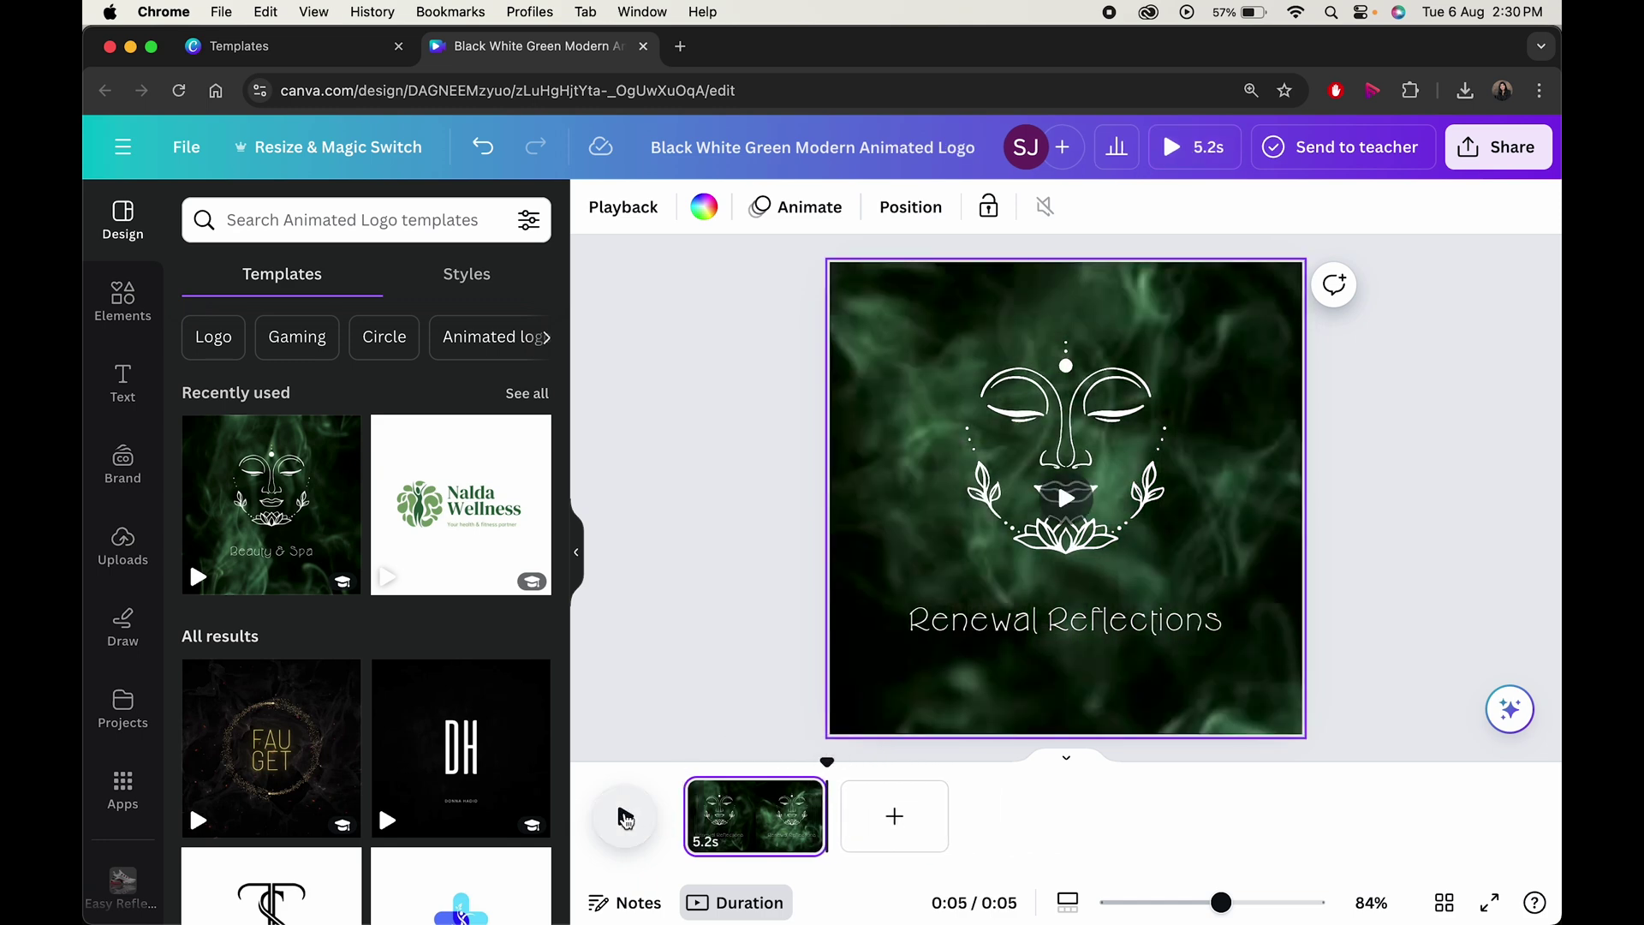
- Preview the 5.2-second logo animation and bring up MP4 Video download settings at 500 × 500 px
{"action": "left_click", "coordinate": [625, 818]}
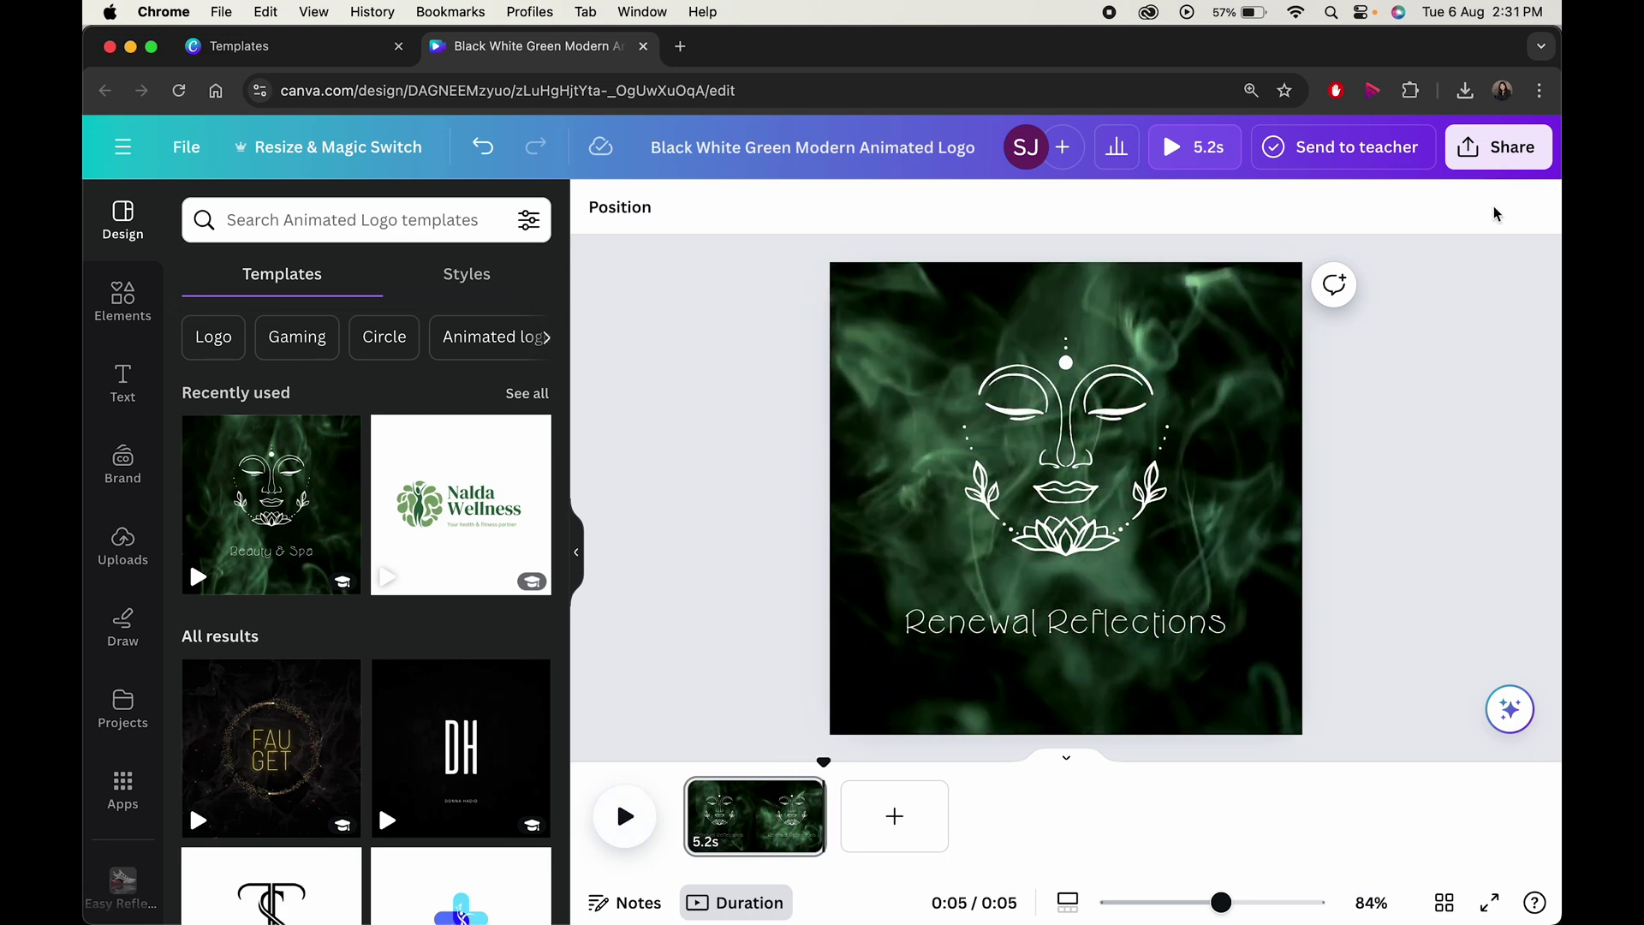
{"action": "left_click", "coordinate": [1511, 158]}
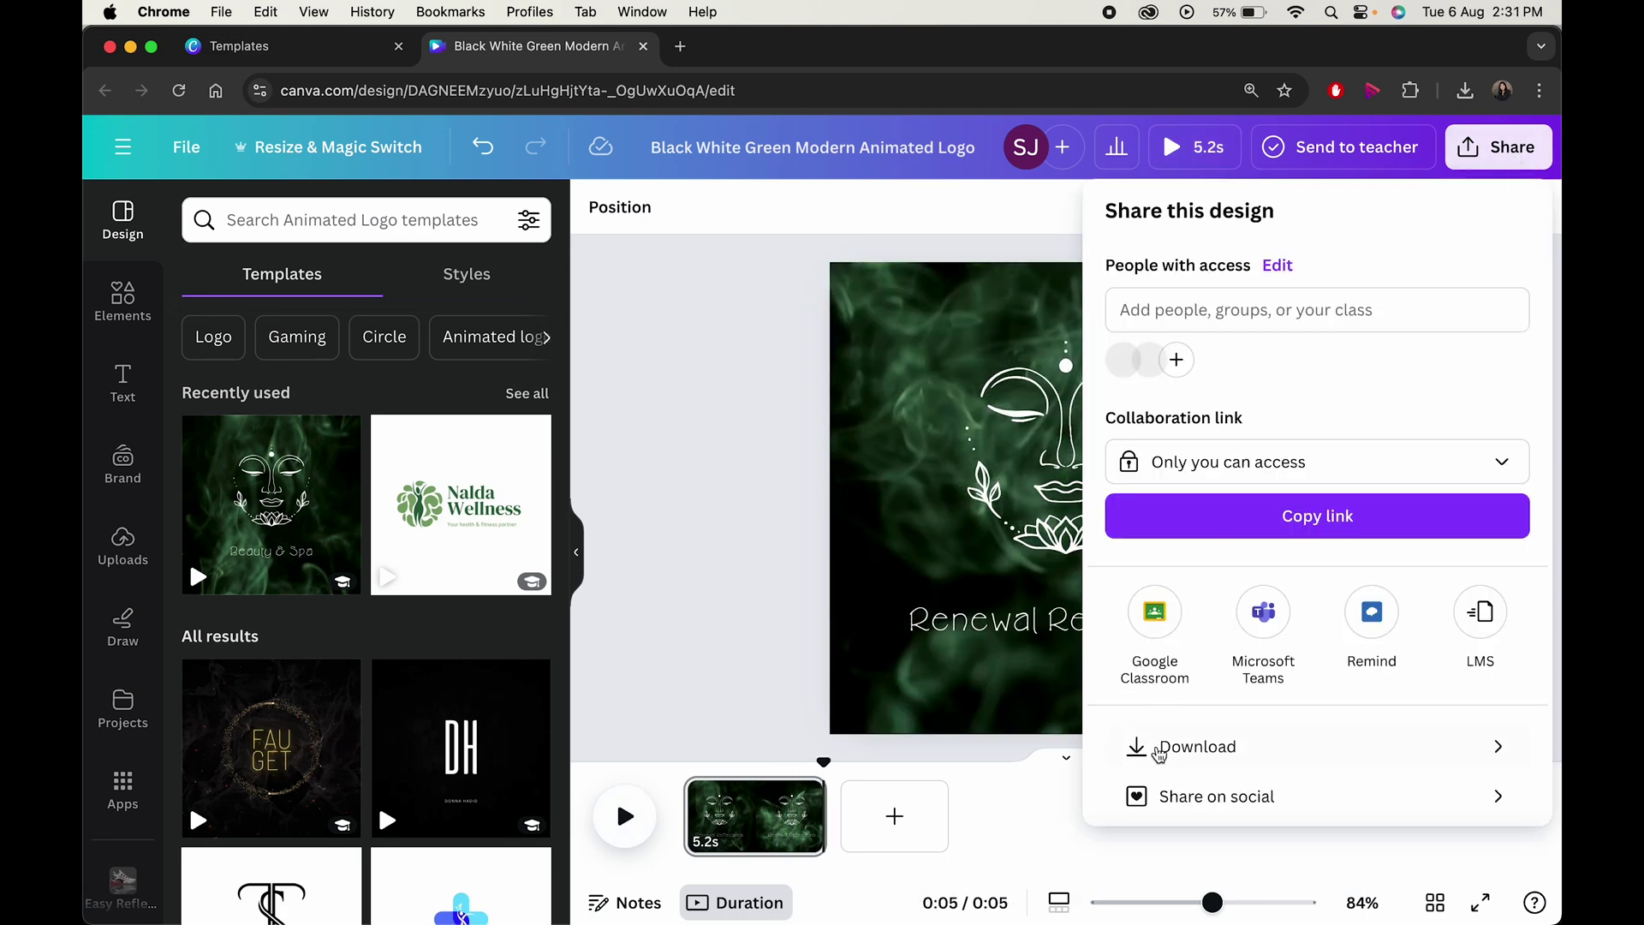
{"action": "left_click", "coordinate": [1160, 748]}
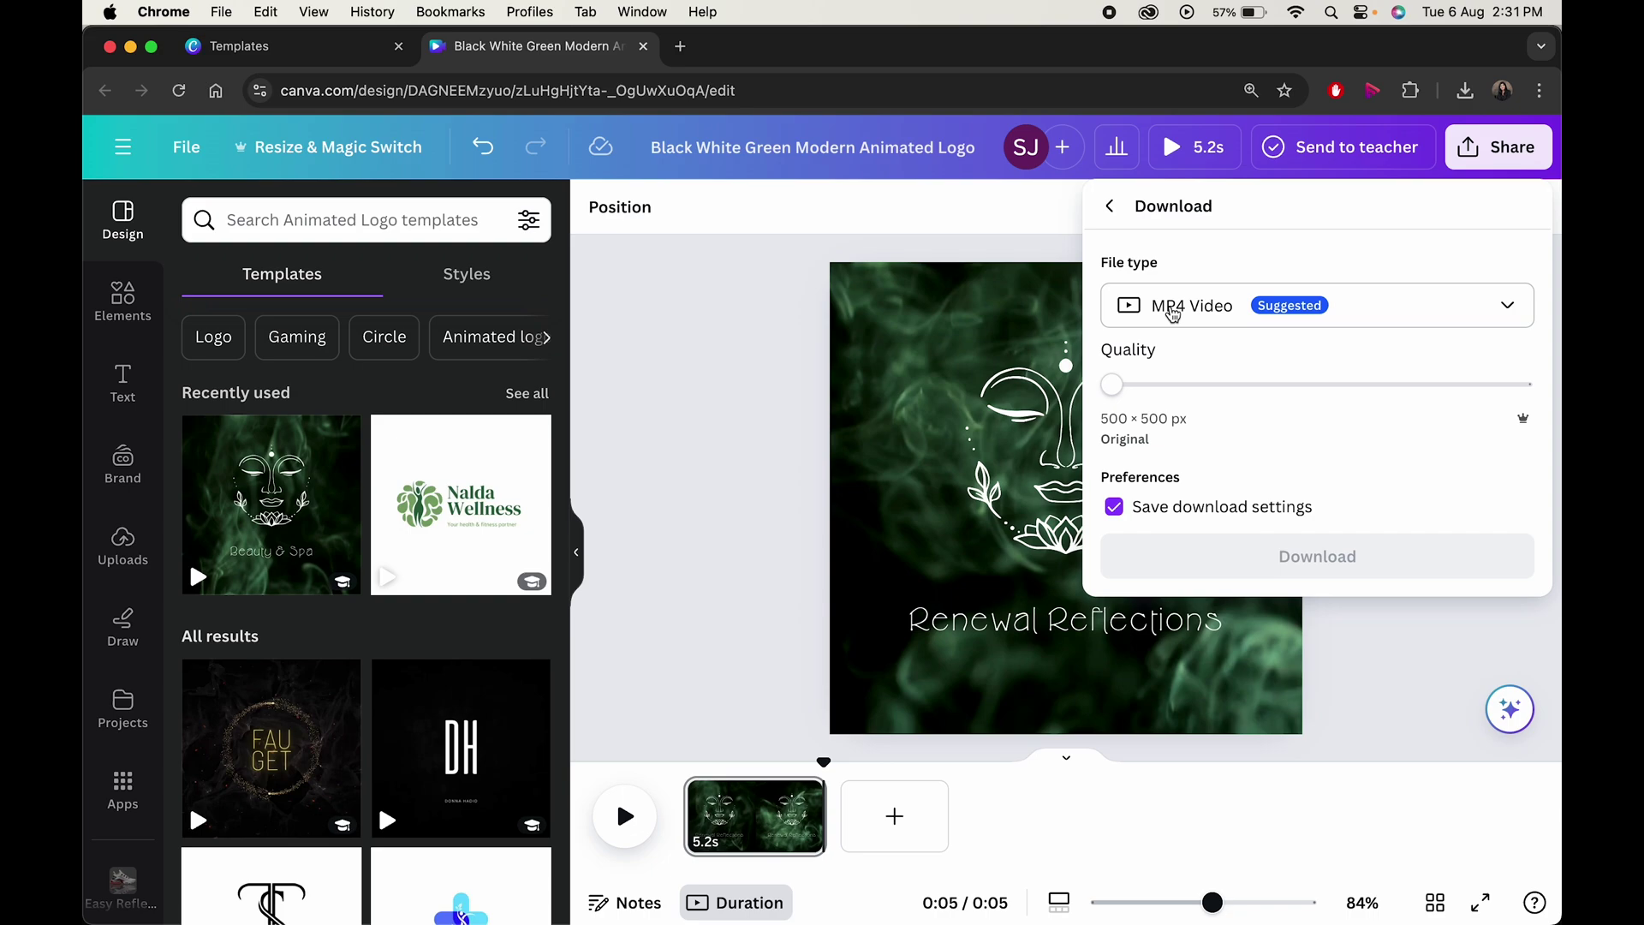